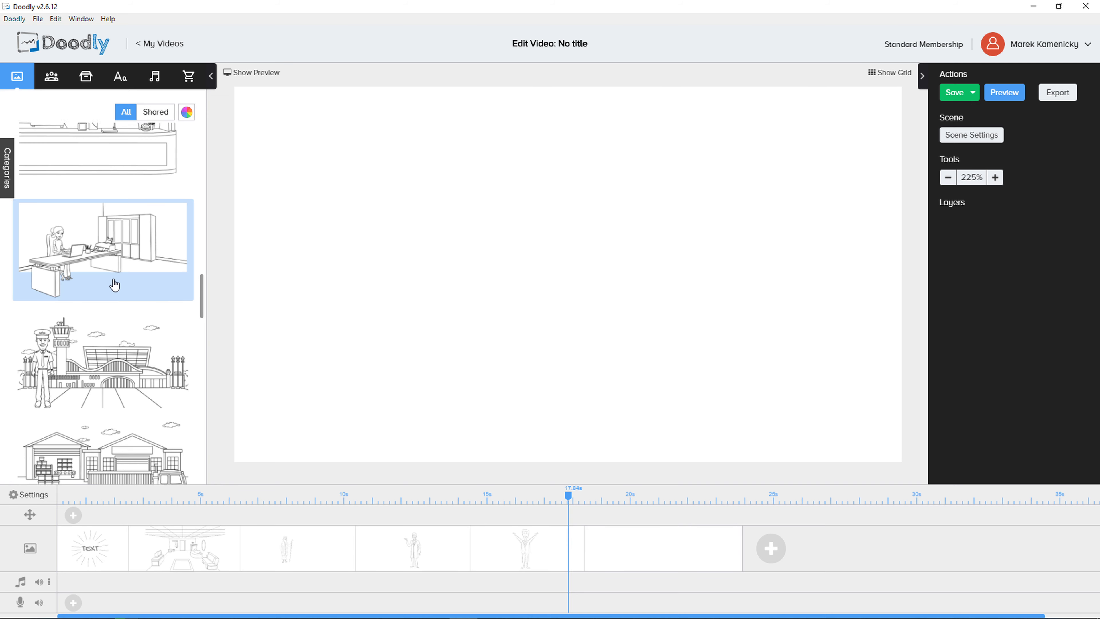
Add the office scene with the woman at the desk to the empty scene and move the playhead to 20.7 s
drag(111, 283, 425, 290)
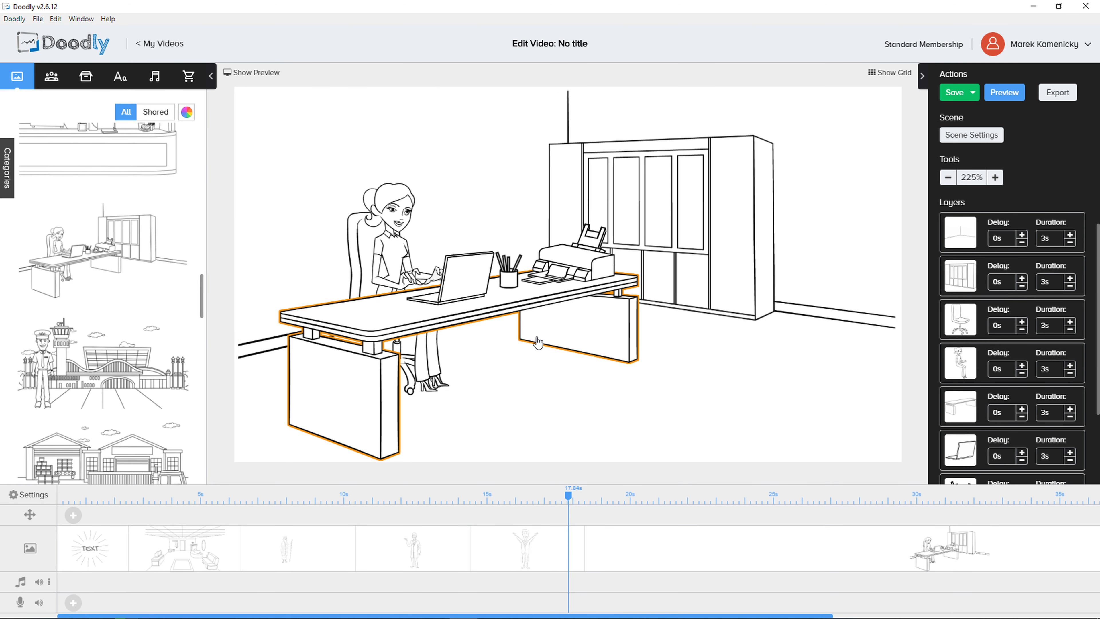
scroll(765, 547, right, 5)
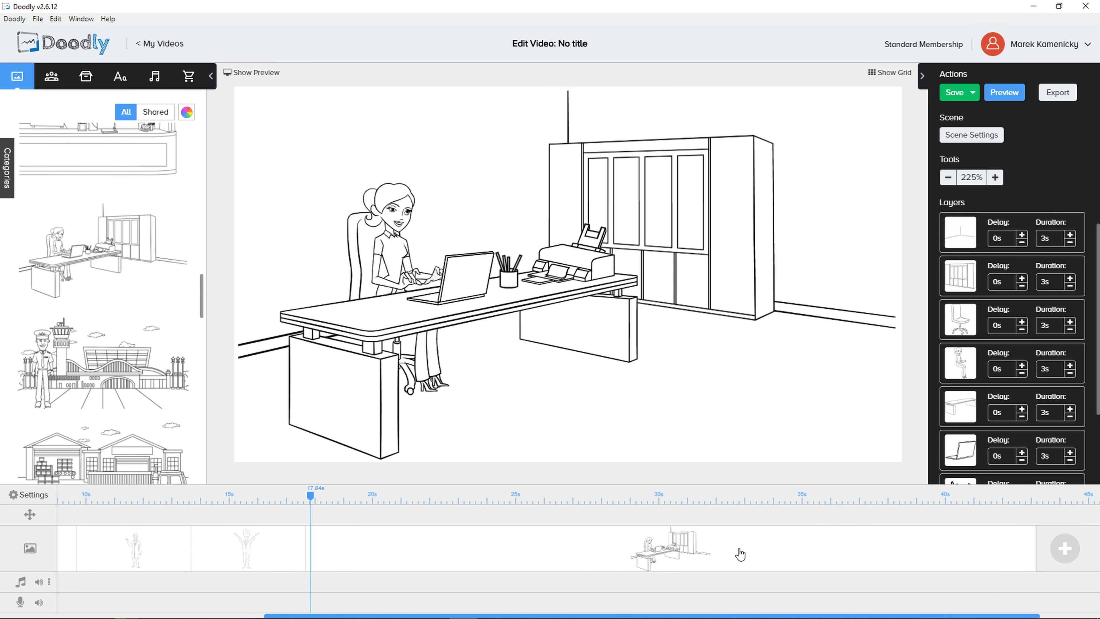
drag(700, 549, 592, 550)
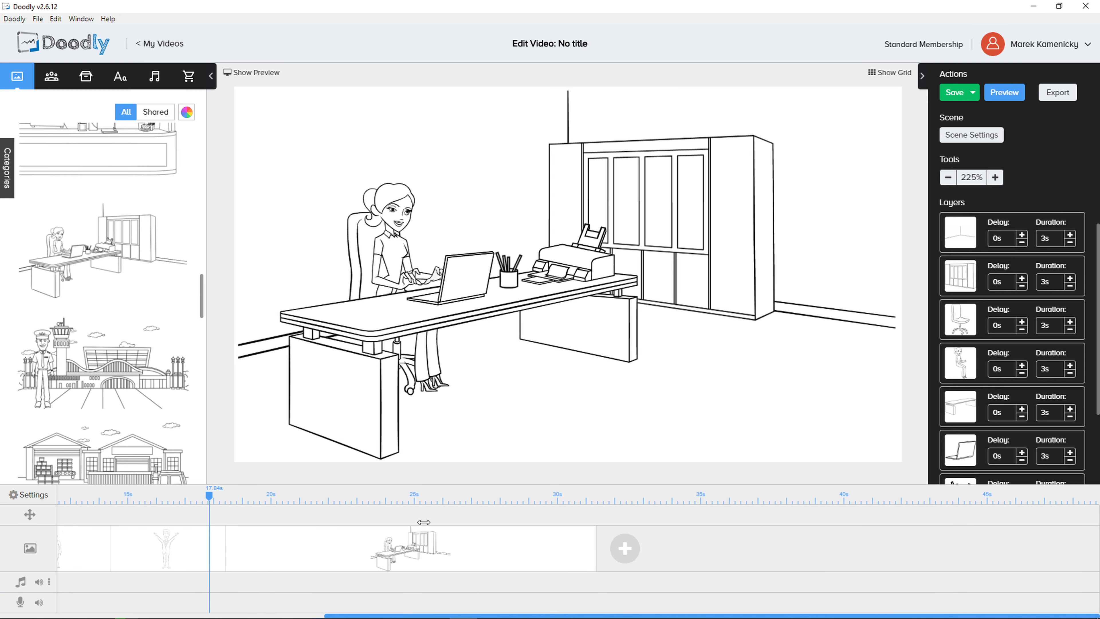
click(336, 500)
click(555, 500)
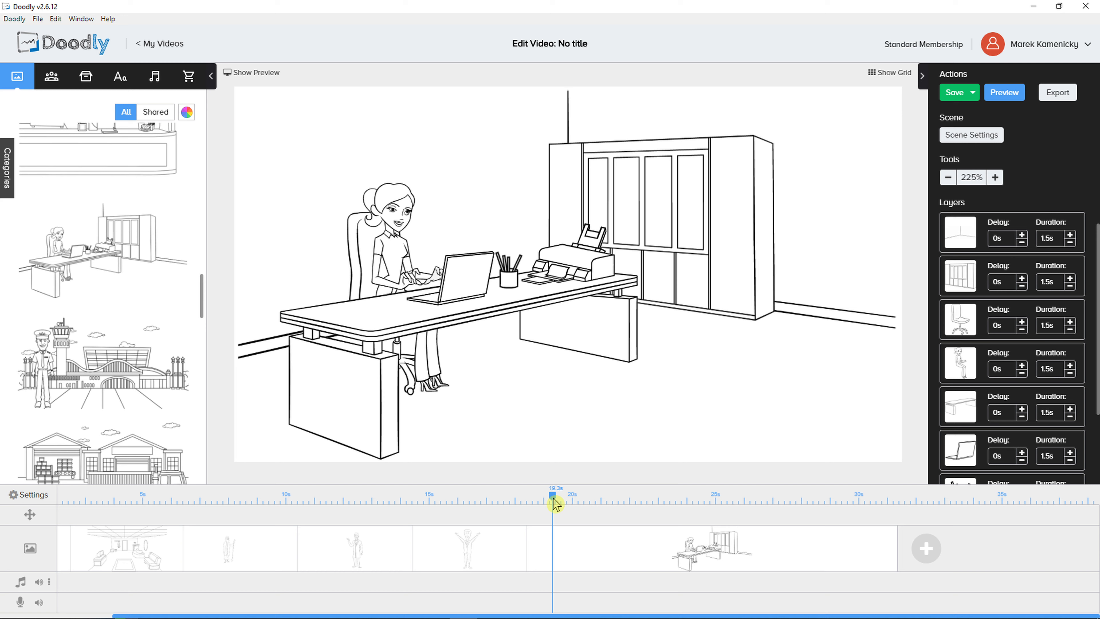
click(593, 500)
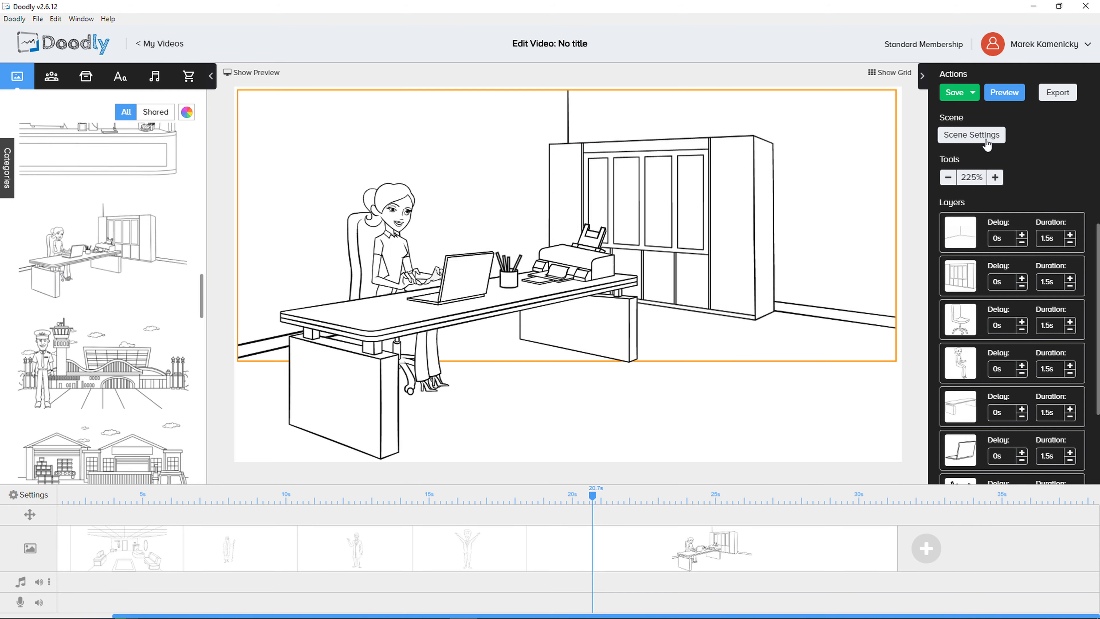
Turn on the office scene's subtitle and enter the character's name followed by "IS IN THE OFFICE WORKING AND PREPARING FOR THE MEETING"
click(972, 135)
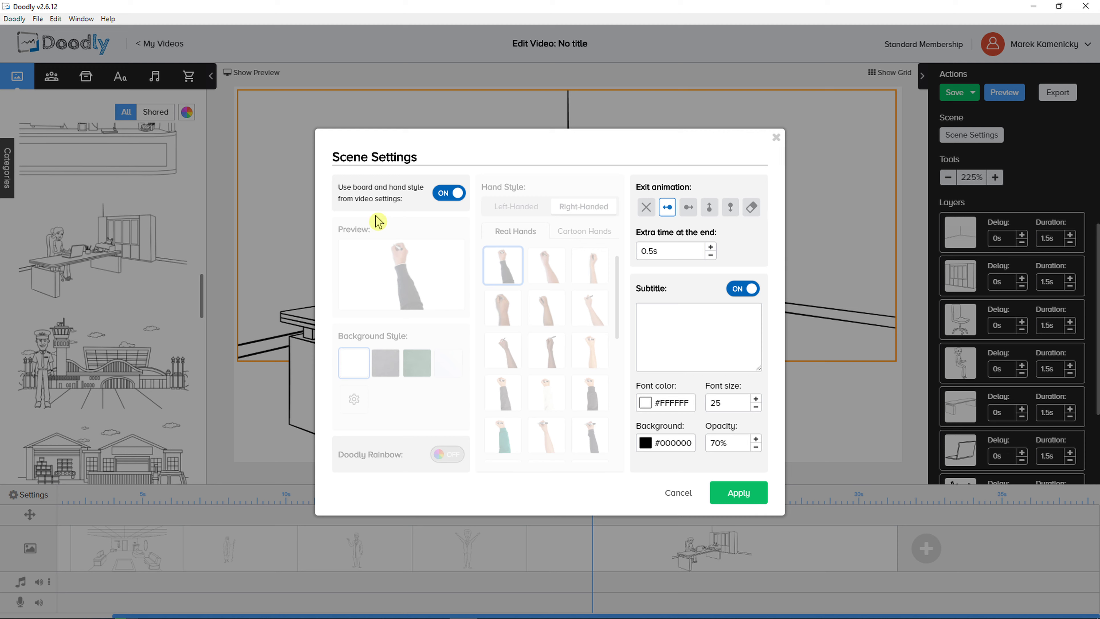
click(746, 293)
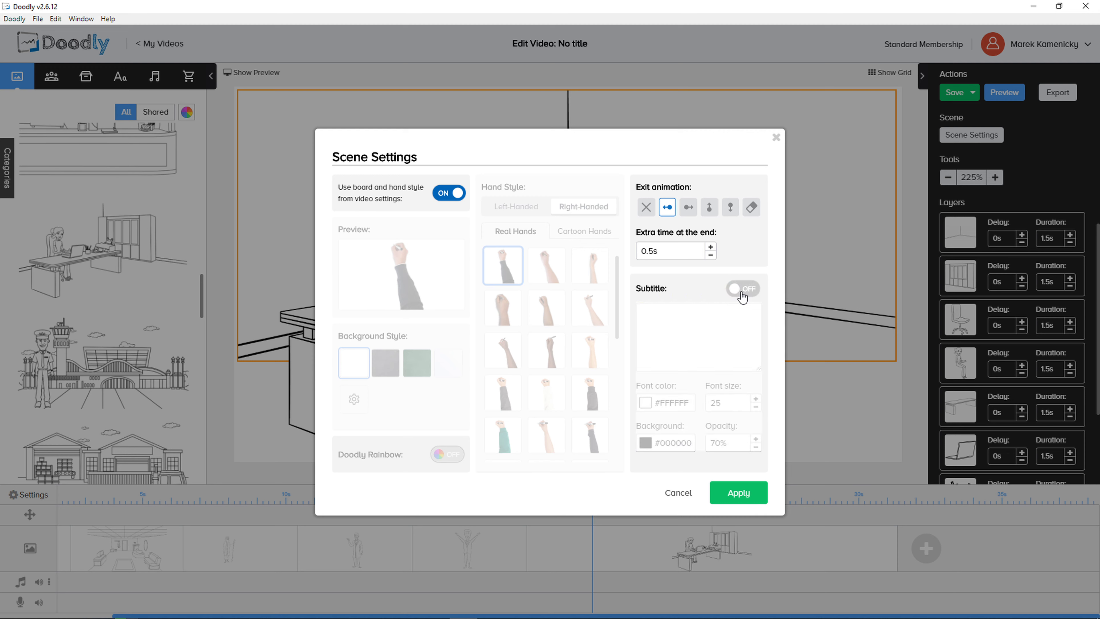
click(743, 289)
click(658, 331)
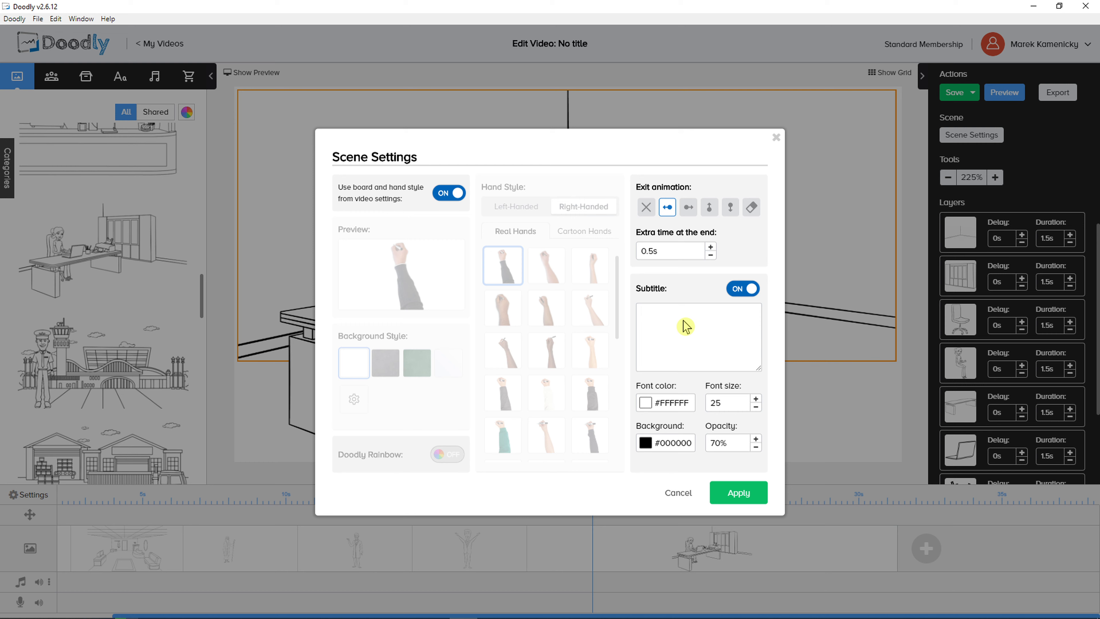
text(JESSICA IS IN THE OFFICE WORKING AND PREPARING FOR THE MEETING)
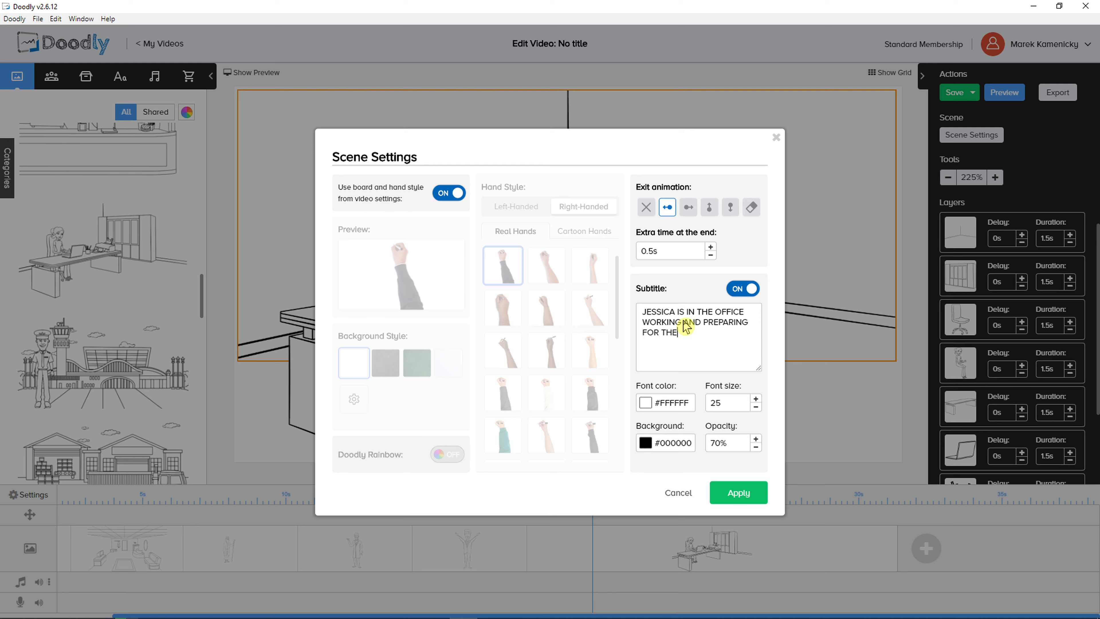
click(729, 497)
Show the side-by-side preview and play the video from 17.64 s to about 25 s to check the office scene's subtitle
drag(579, 503, 505, 493)
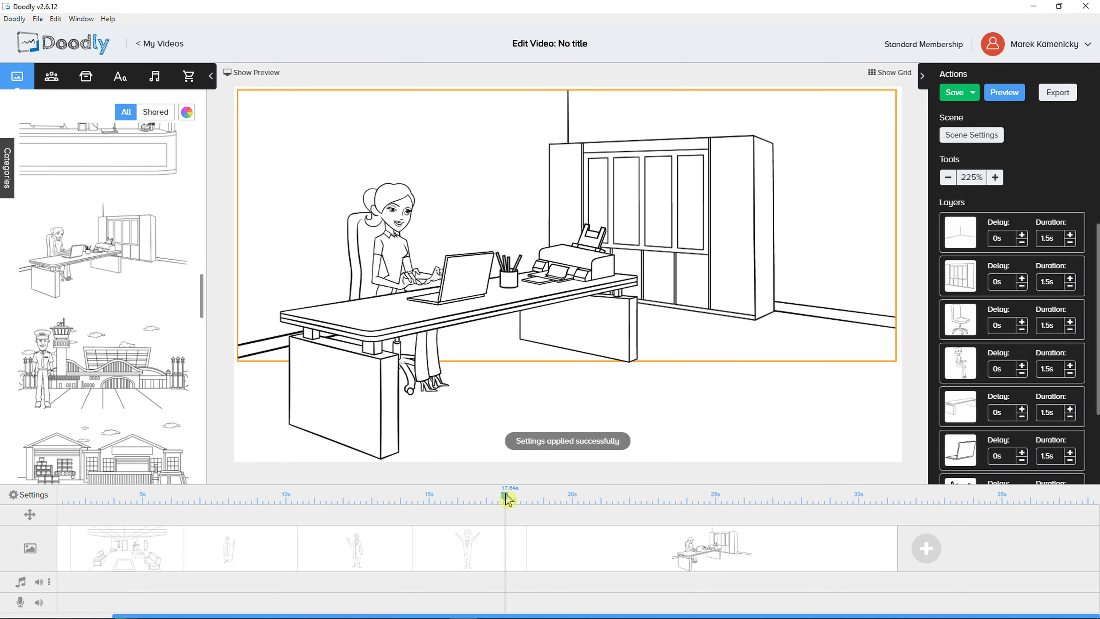
click(256, 79)
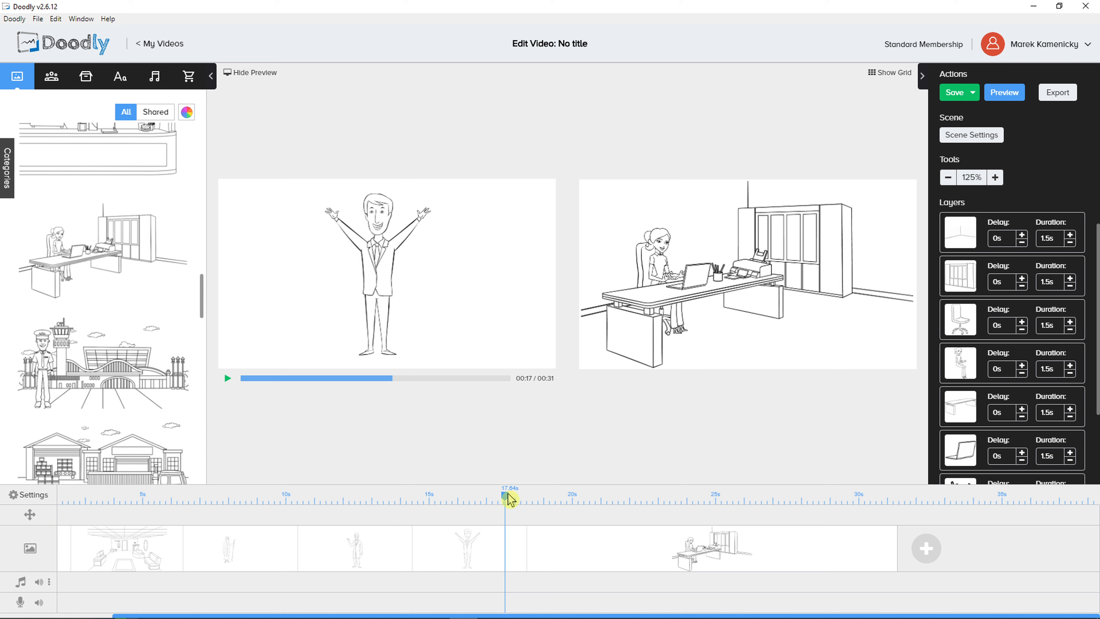
click(227, 379)
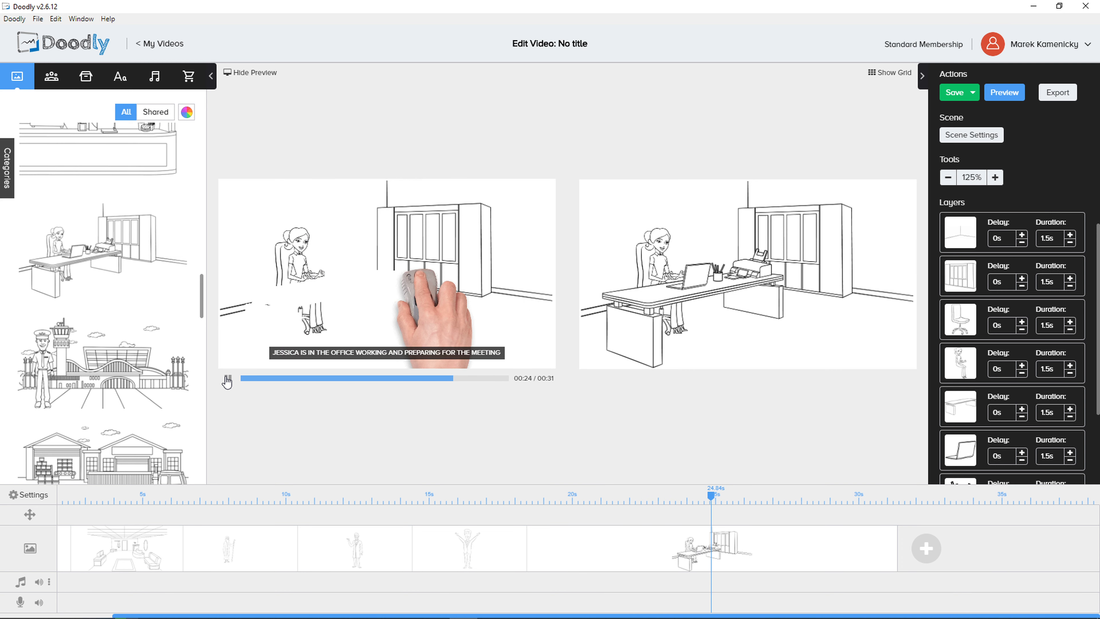
click(227, 379)
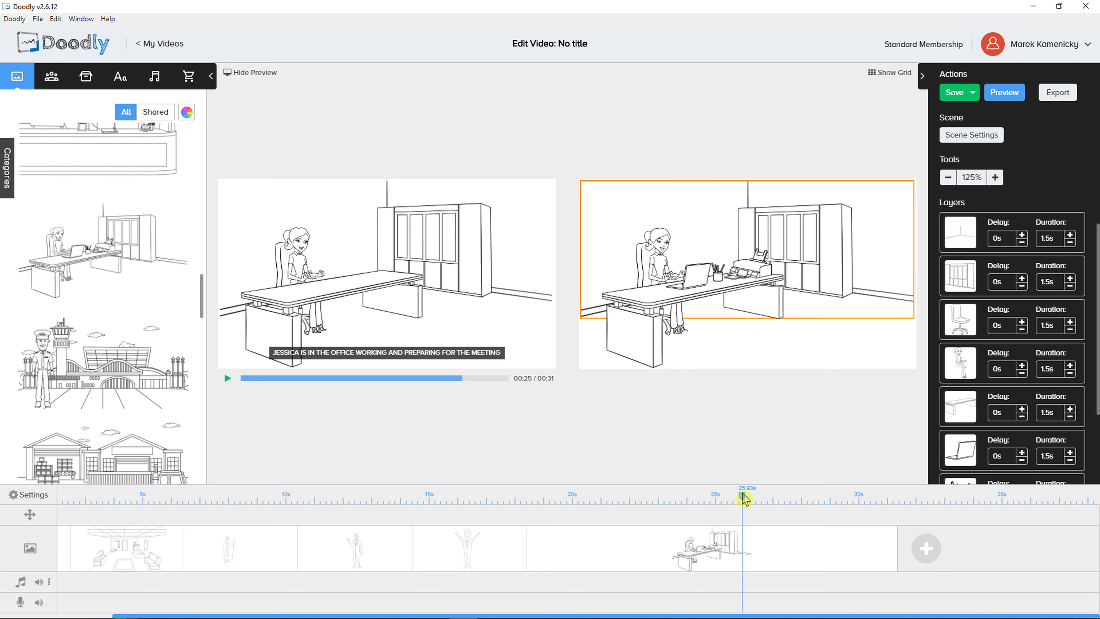
mouse_move(743, 497)
mouse_down()
mouse_move(700, 498)
mouse_move(719, 498)
mouse_up()
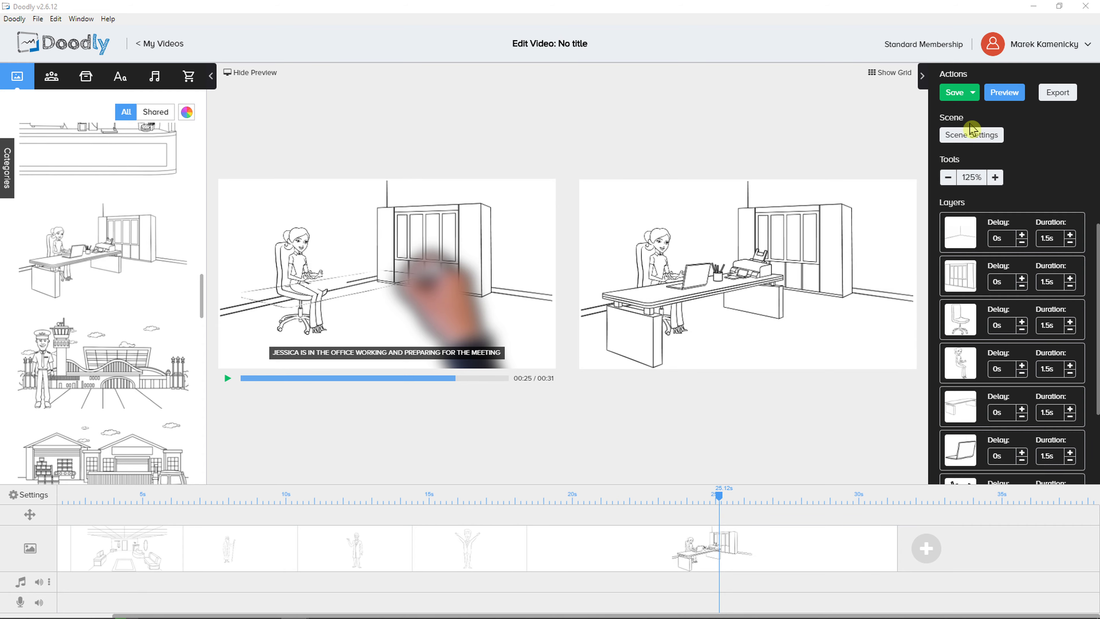
Set the font color of the office scene's subtitle to black (#000000)
click(971, 134)
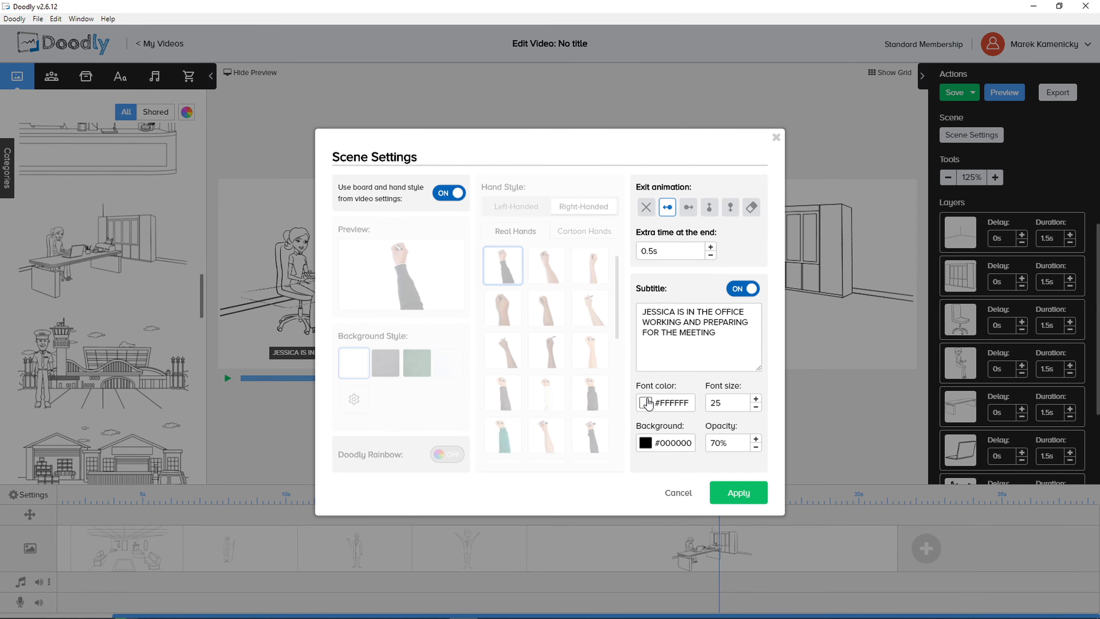
click(646, 402)
click(592, 148)
click(645, 403)
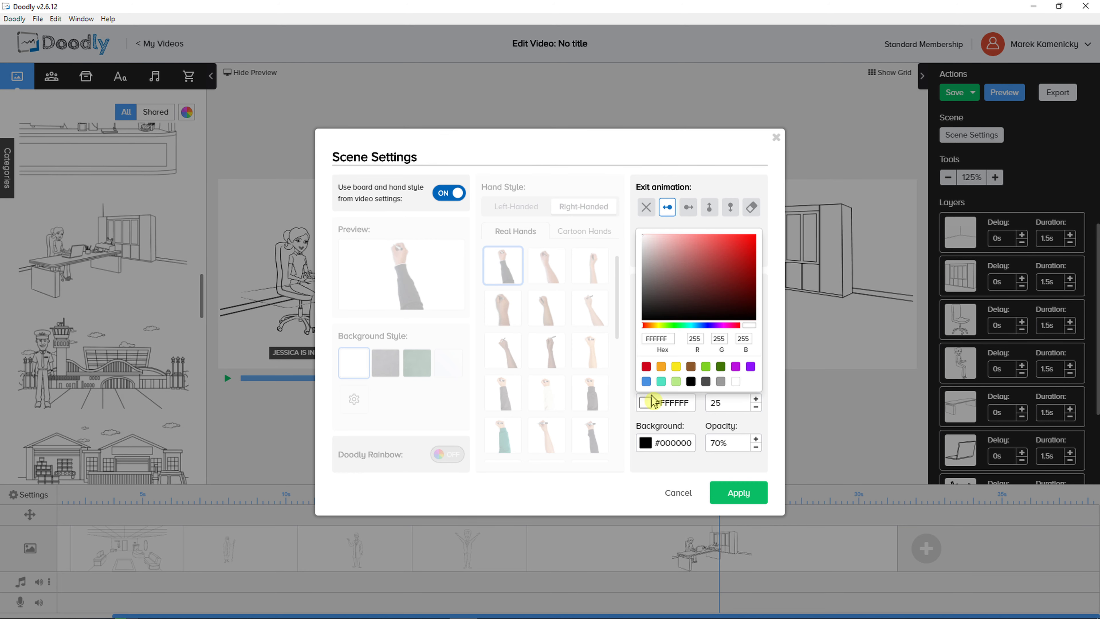
click(692, 382)
Set the subtitle's background color to white (#FFFFFF), increase its font size and apply the scene settings
click(647, 441)
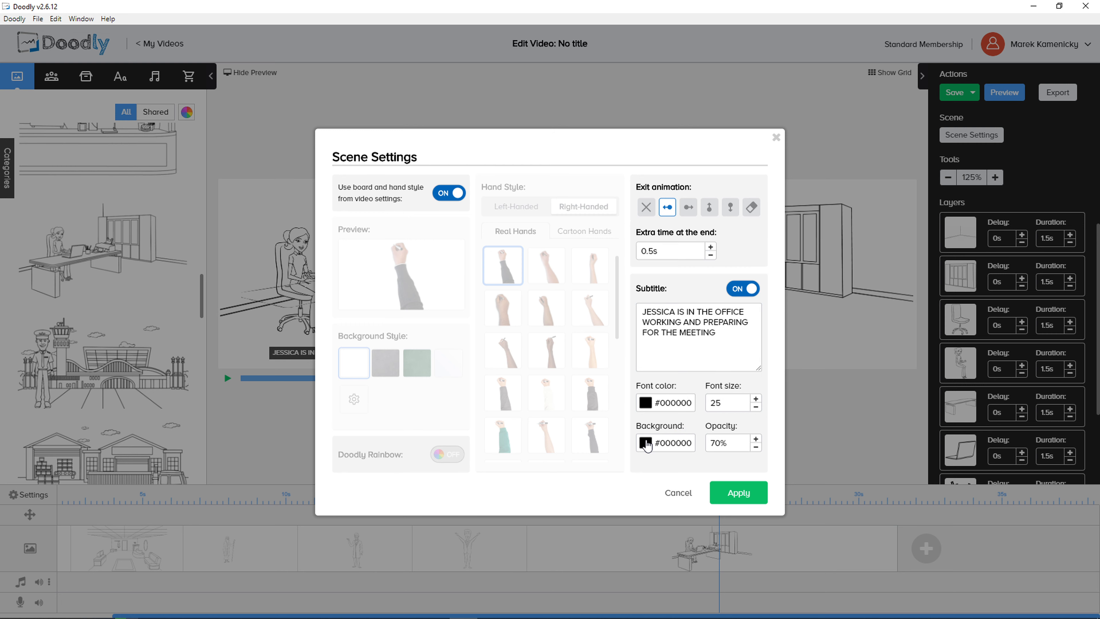
click(646, 441)
click(735, 421)
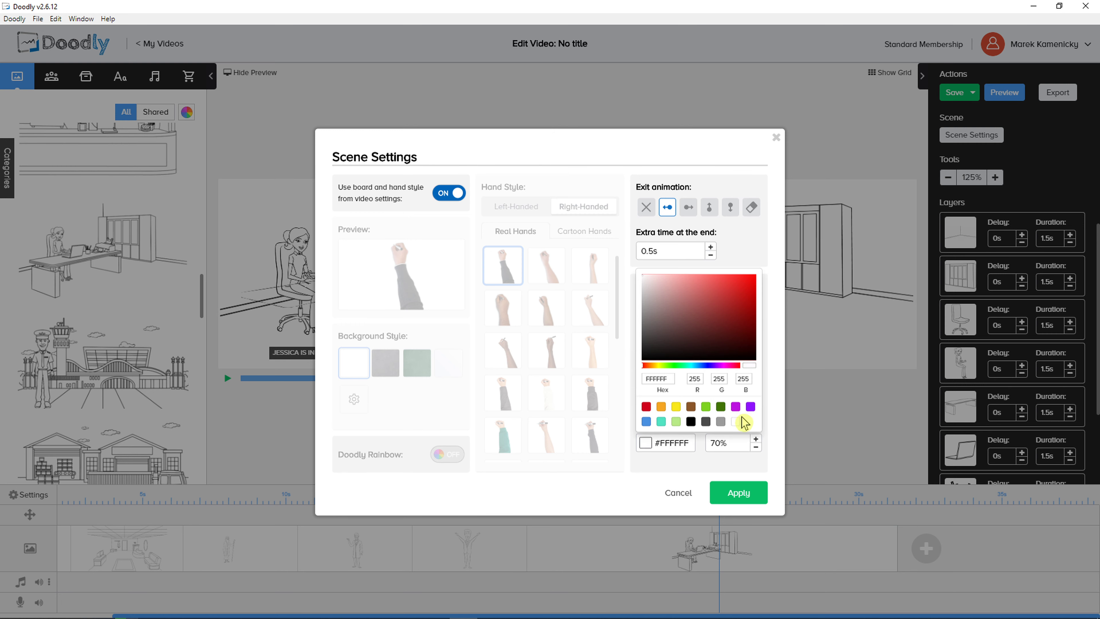
click(695, 466)
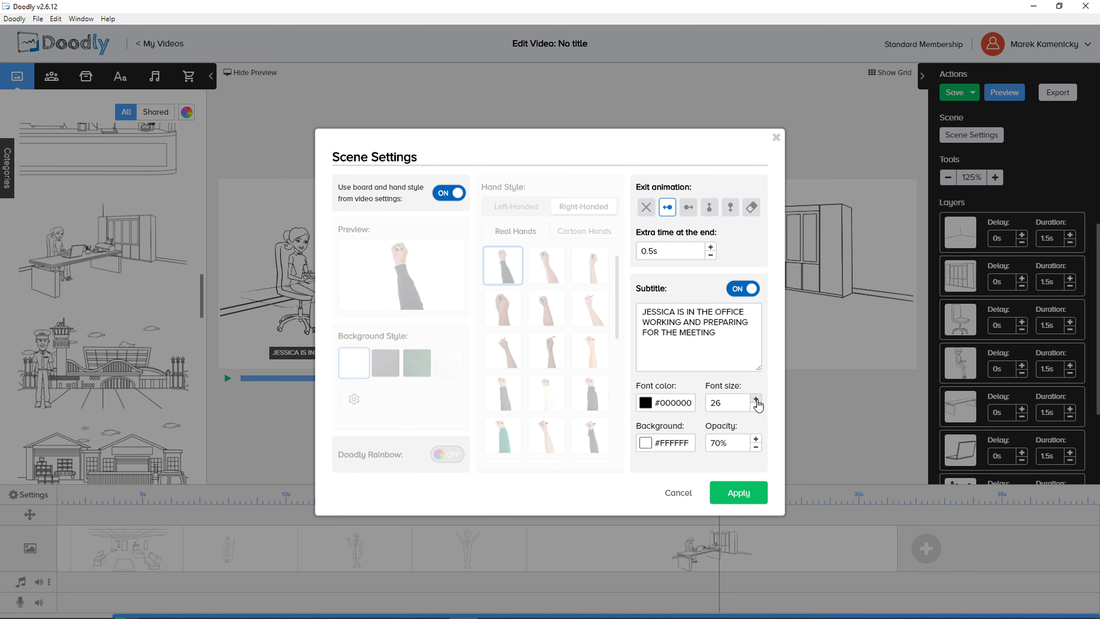
click(738, 493)
Play the video from 18.12 s to its end and review the restyled subtitle at several points of the office scene
drag(715, 498, 505, 500)
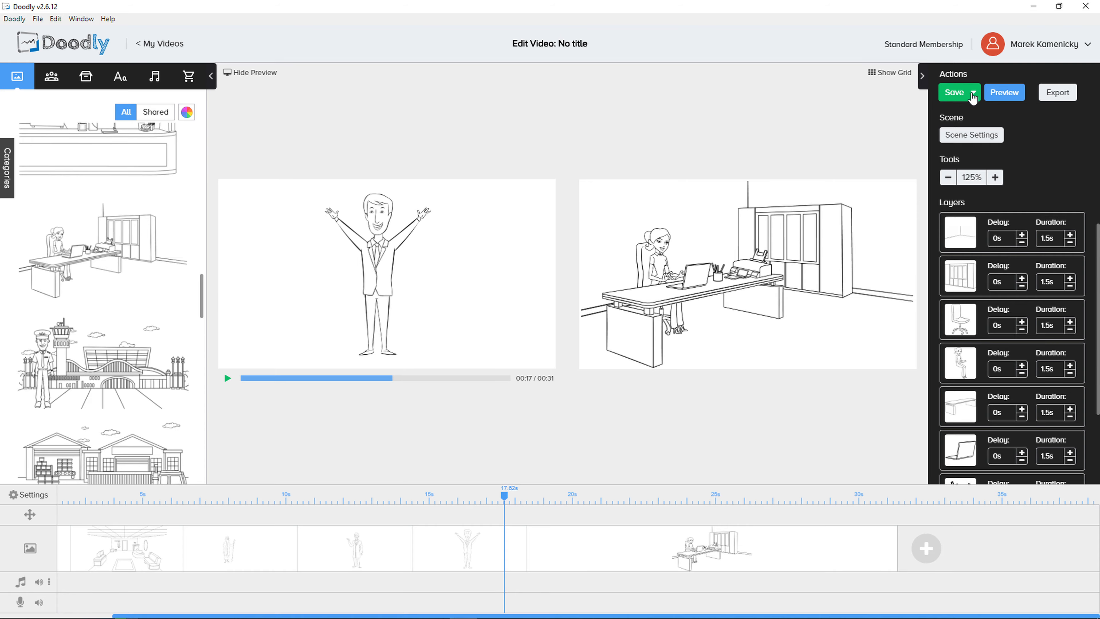
click(1001, 96)
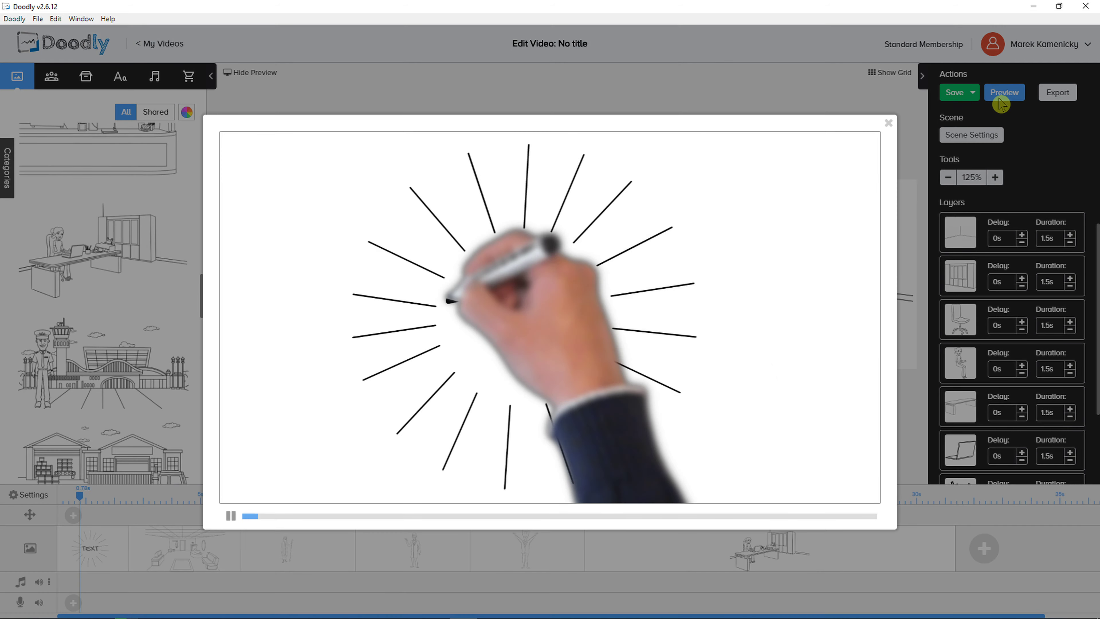
click(888, 123)
click(588, 503)
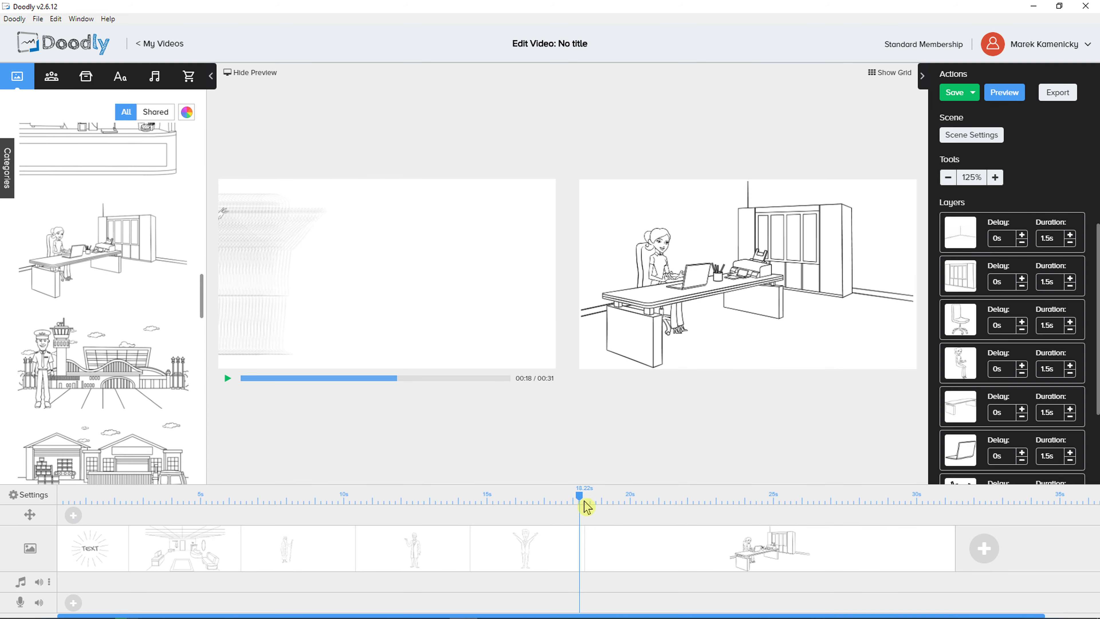
drag(588, 503, 577, 503)
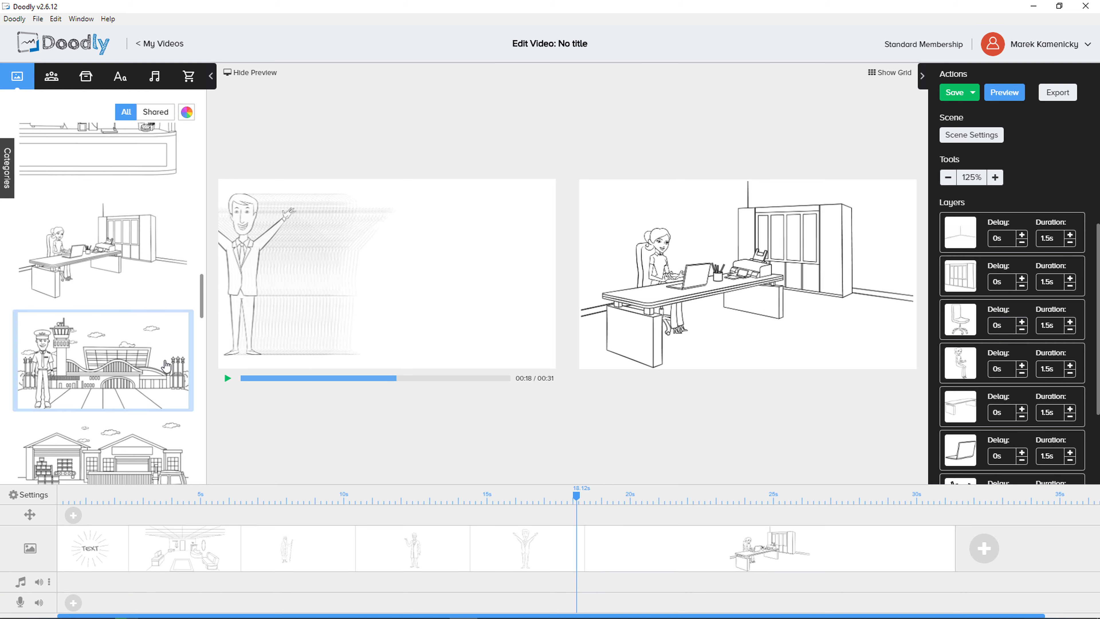
click(227, 378)
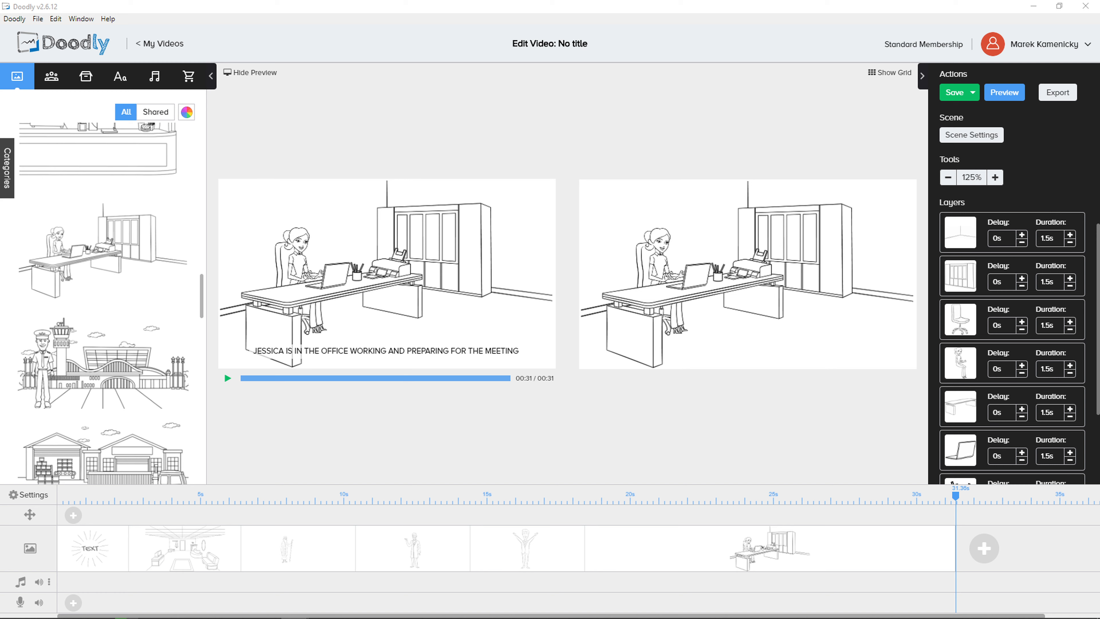
click(768, 498)
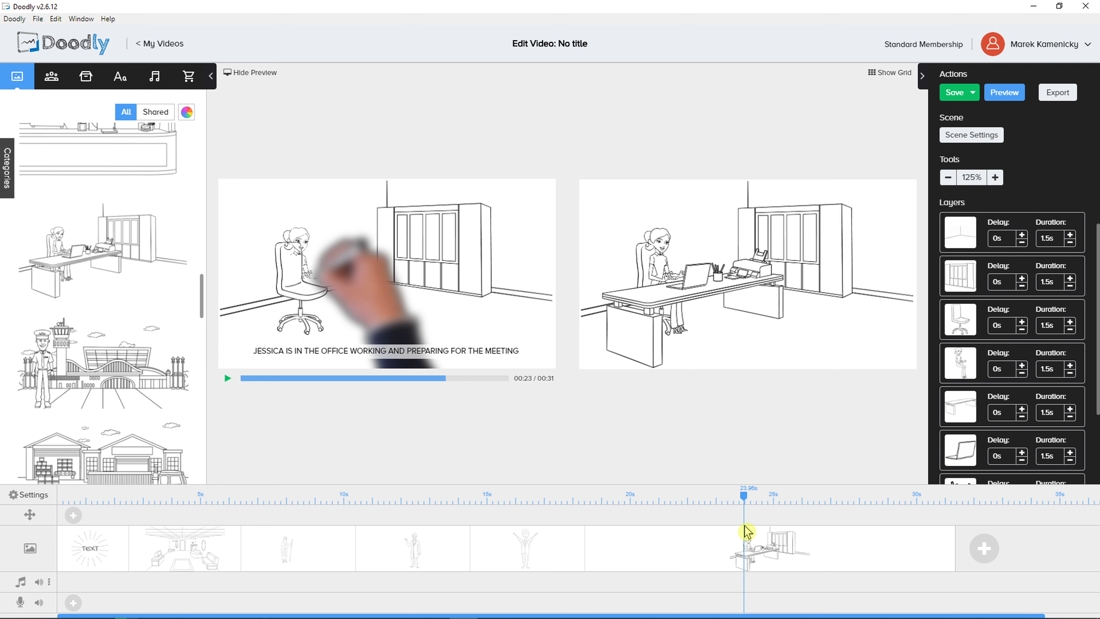
click(806, 498)
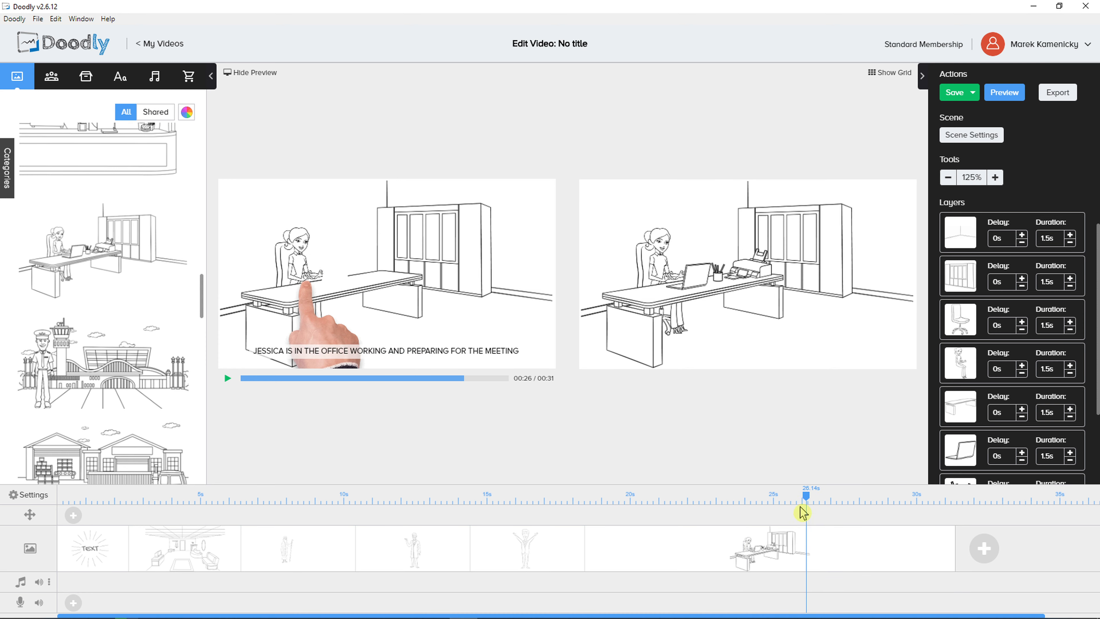
Insert a blank scene before the office scene on the timeline
scroll(776, 551, right, 1)
right_click(769, 551)
drag(755, 549, 764, 556)
right_click(747, 538)
right_click(746, 539)
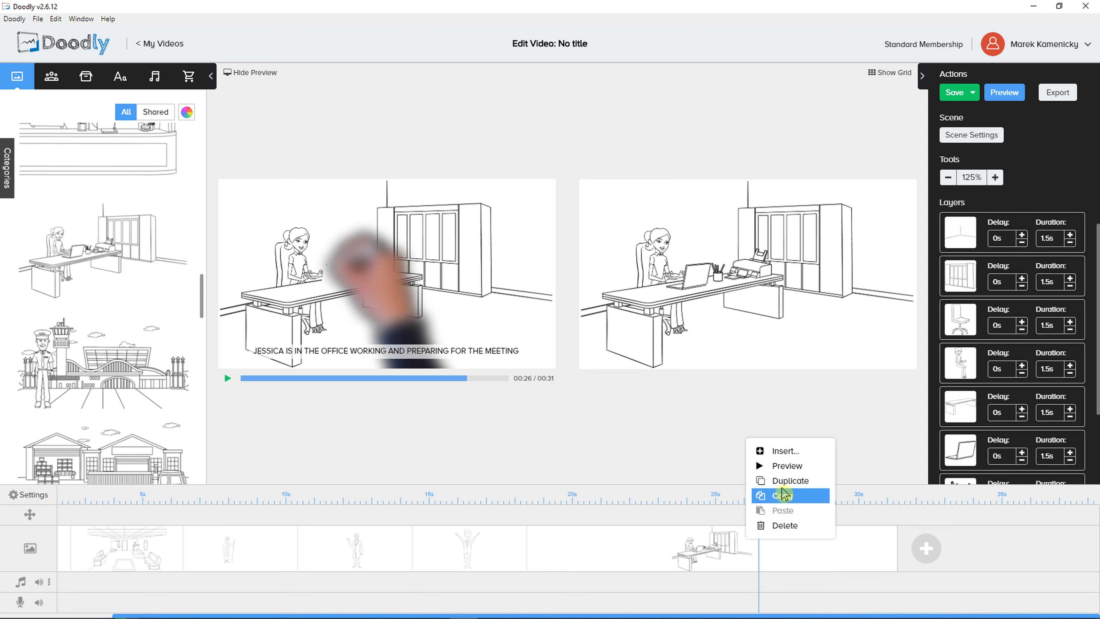
click(785, 451)
Duplicate the office scene on the timeline
click(820, 537)
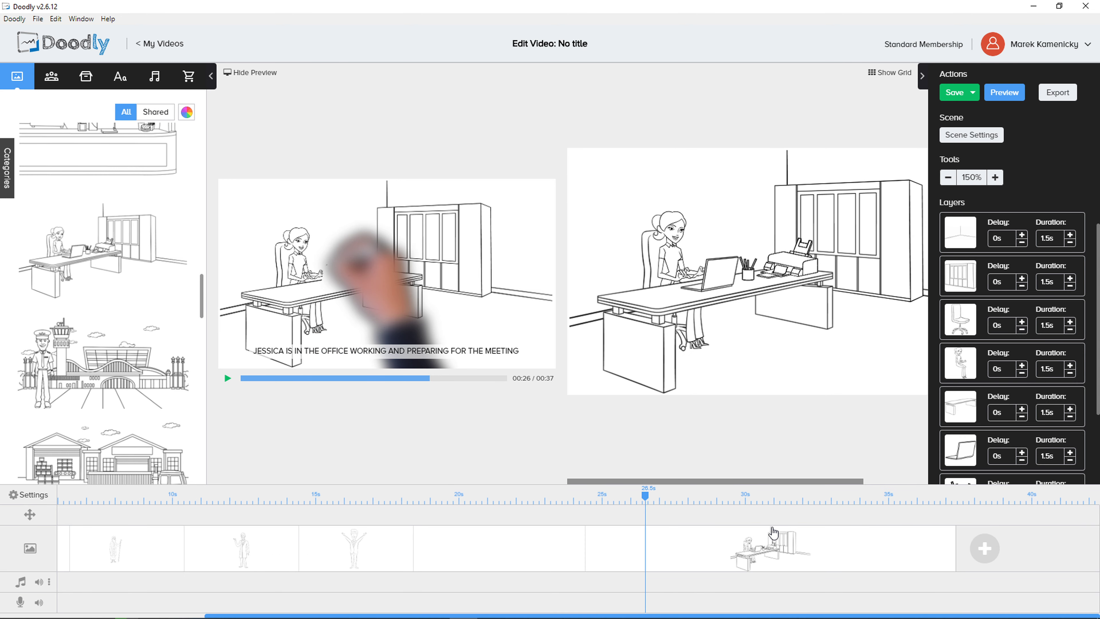
click(508, 551)
click(731, 552)
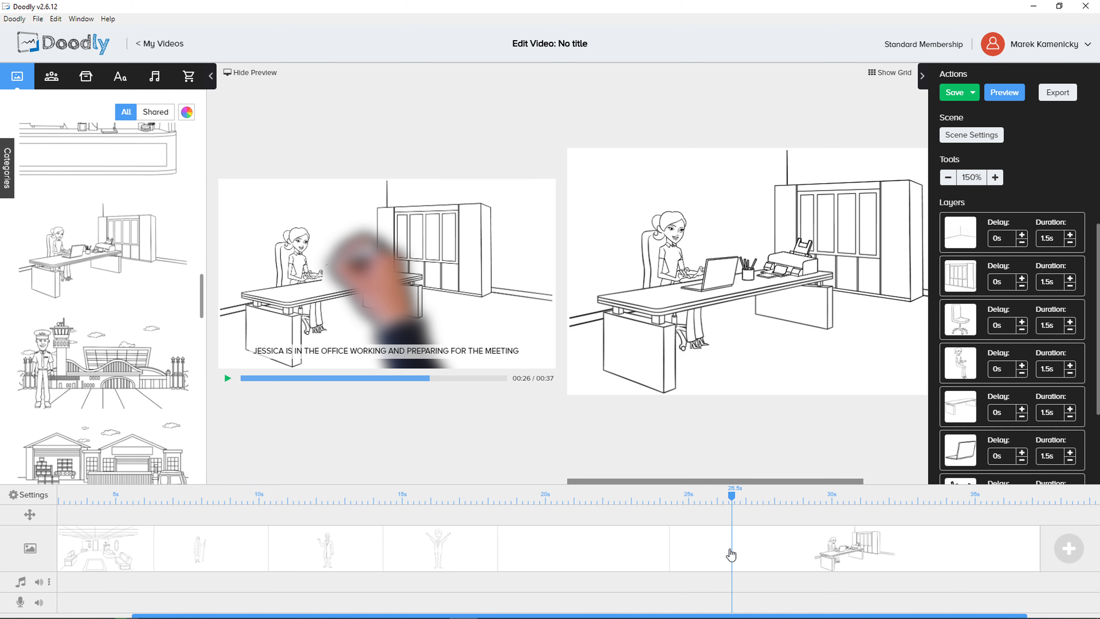
right_click(736, 545)
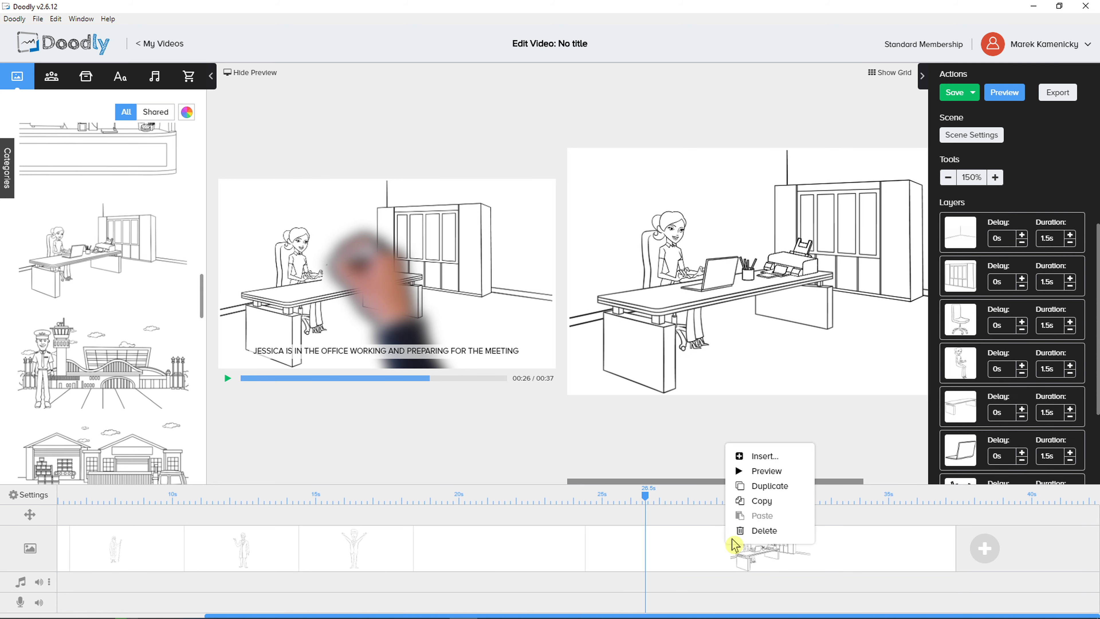
click(753, 486)
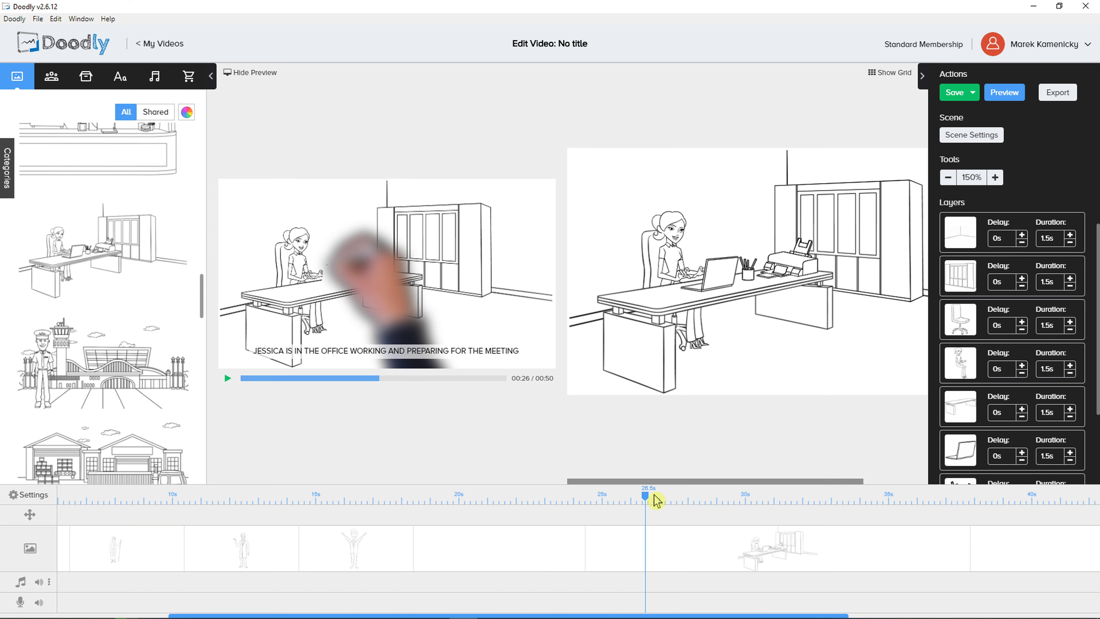
Delete the duplicated office scene at the end of the timeline and confirm the deletion
drag(652, 498, 1027, 512)
drag(812, 613, 1020, 613)
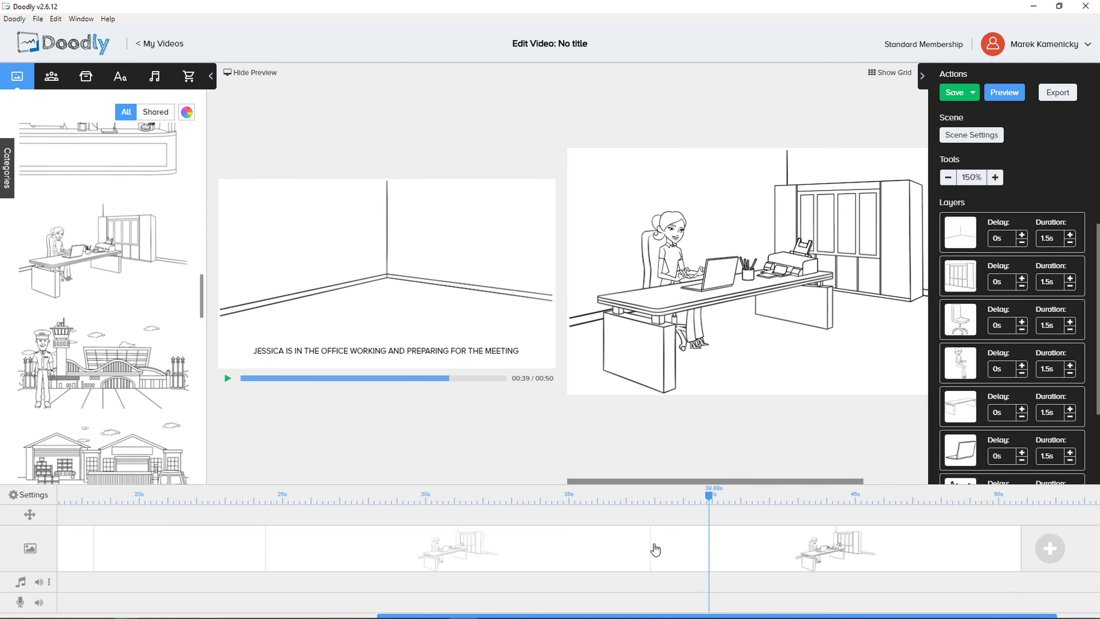
click(649, 549)
click(885, 545)
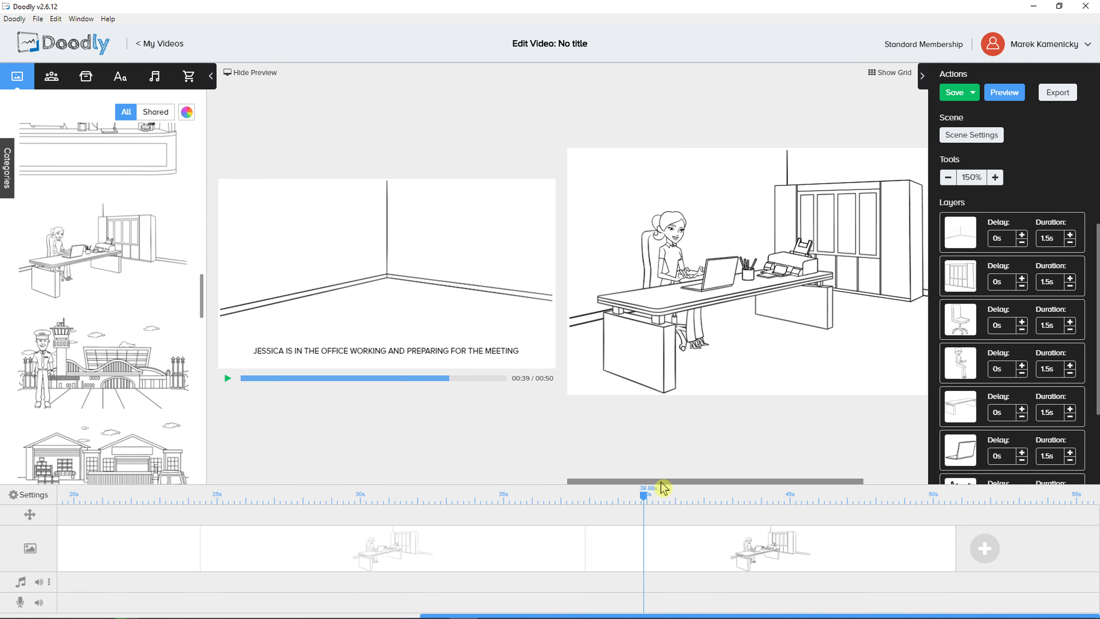
right_click(708, 555)
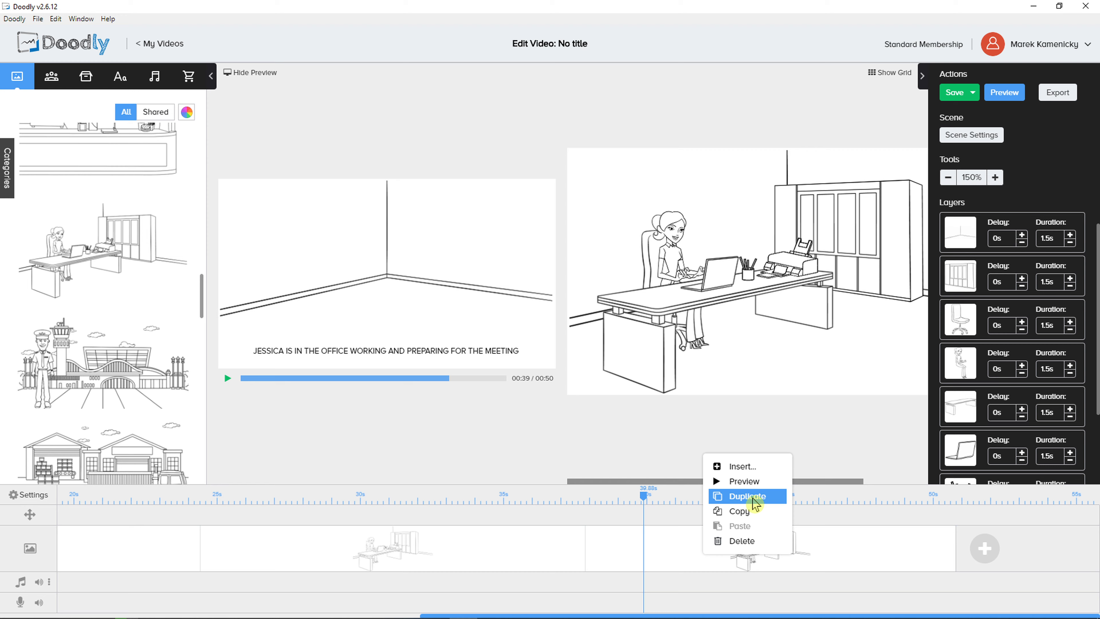
click(742, 541)
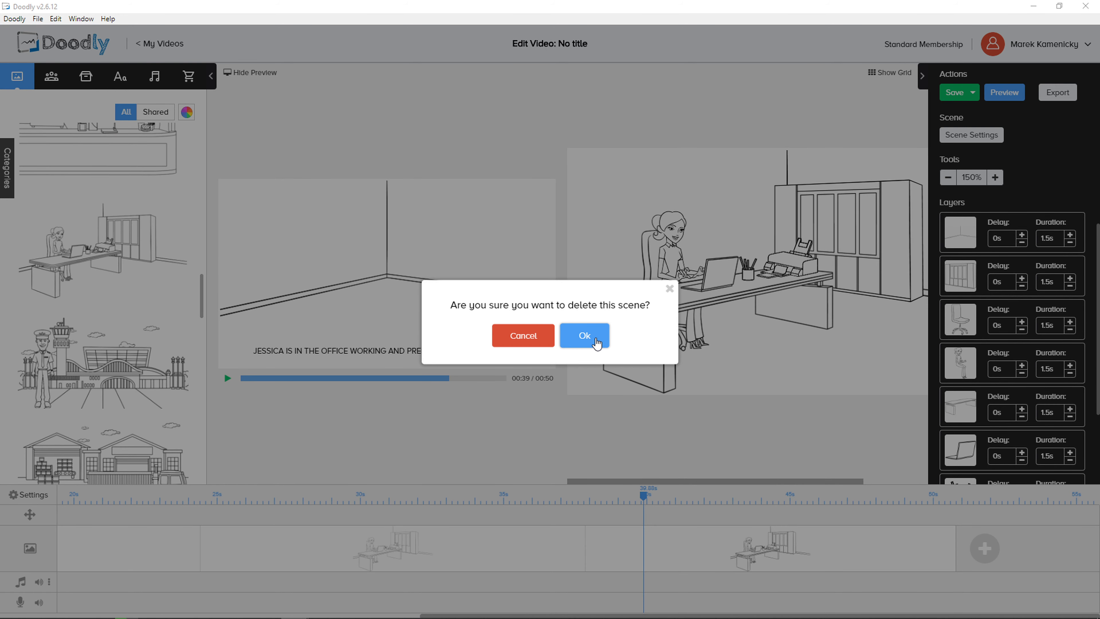
click(588, 338)
Delete the original office scene from the timeline as well, confirming the deletion
right_click(744, 559)
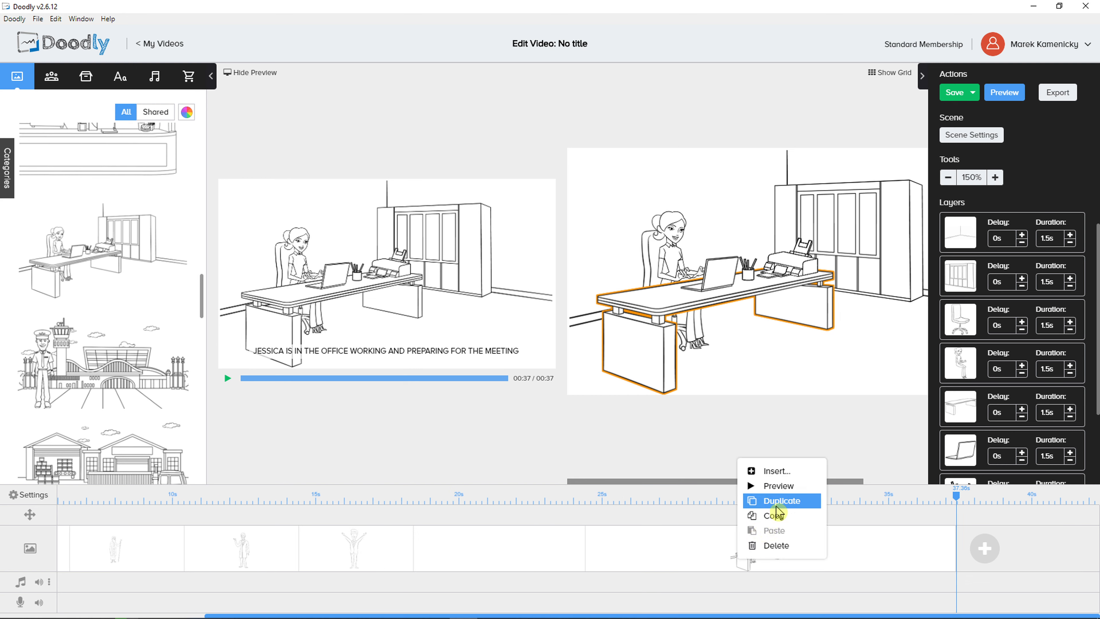
click(775, 546)
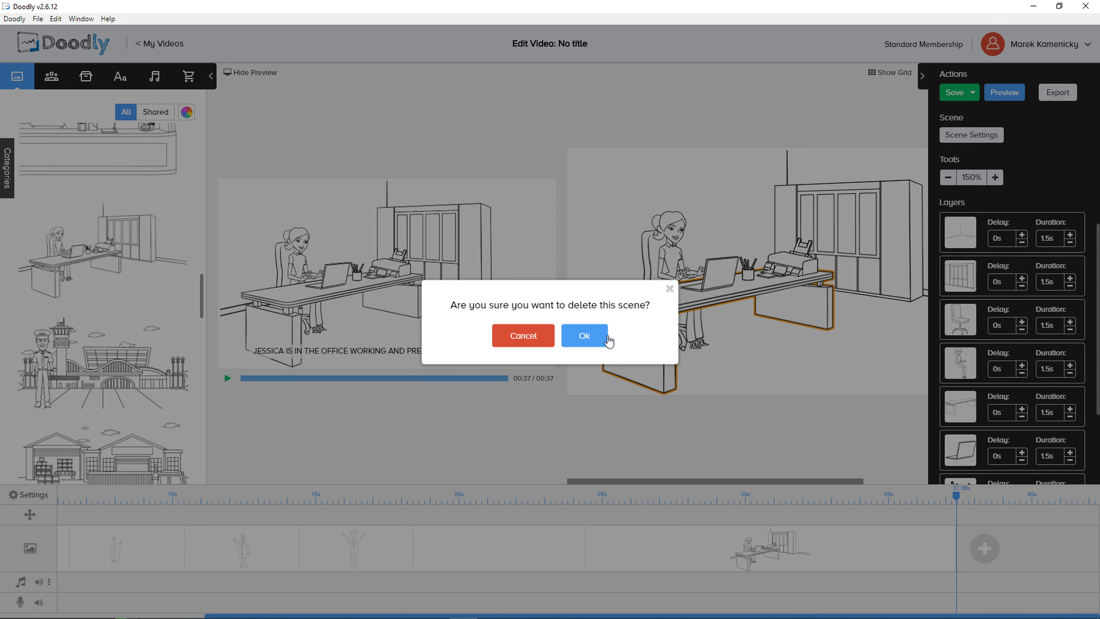
click(587, 338)
Add the Abraham Lincoln character to the blank last scene, hide the video preview and enlarge the character
drag(687, 492, 734, 506)
click(121, 76)
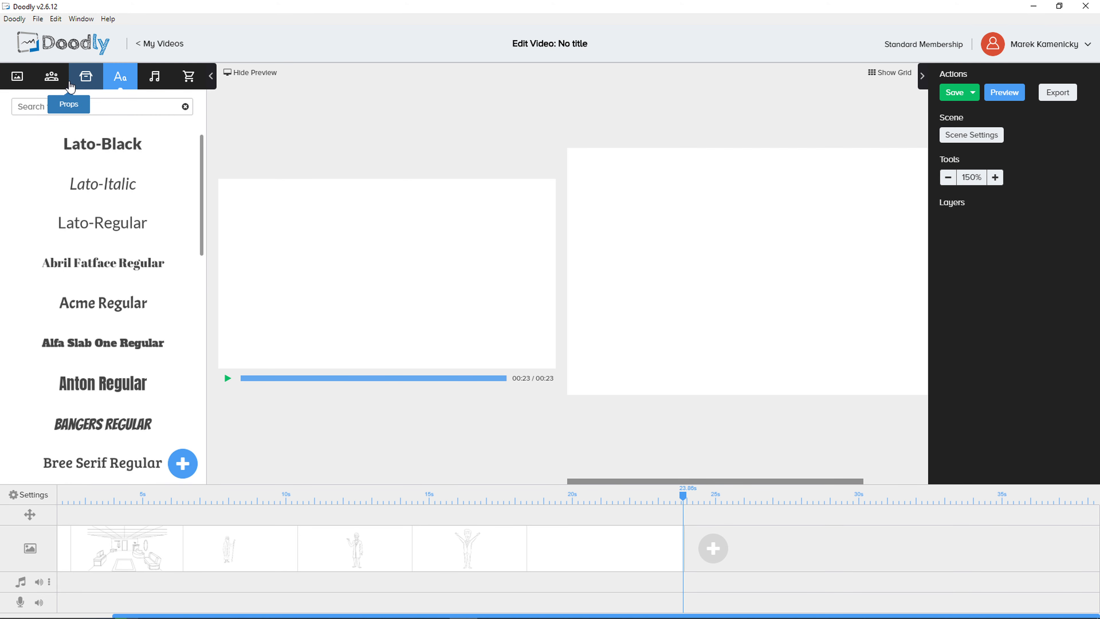
click(51, 77)
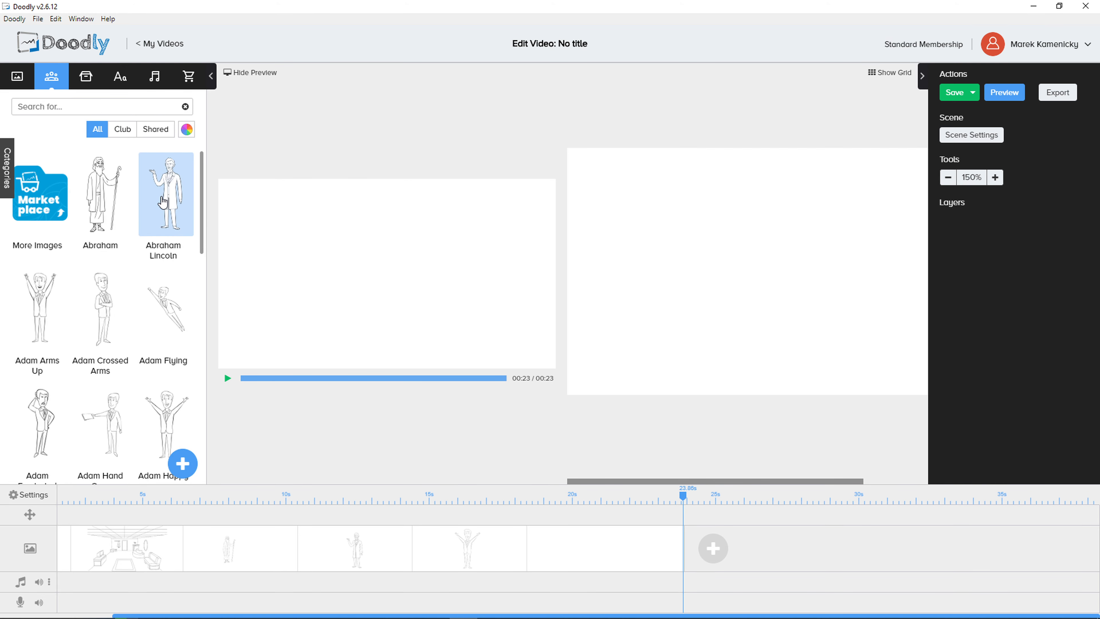
drag(164, 196, 708, 345)
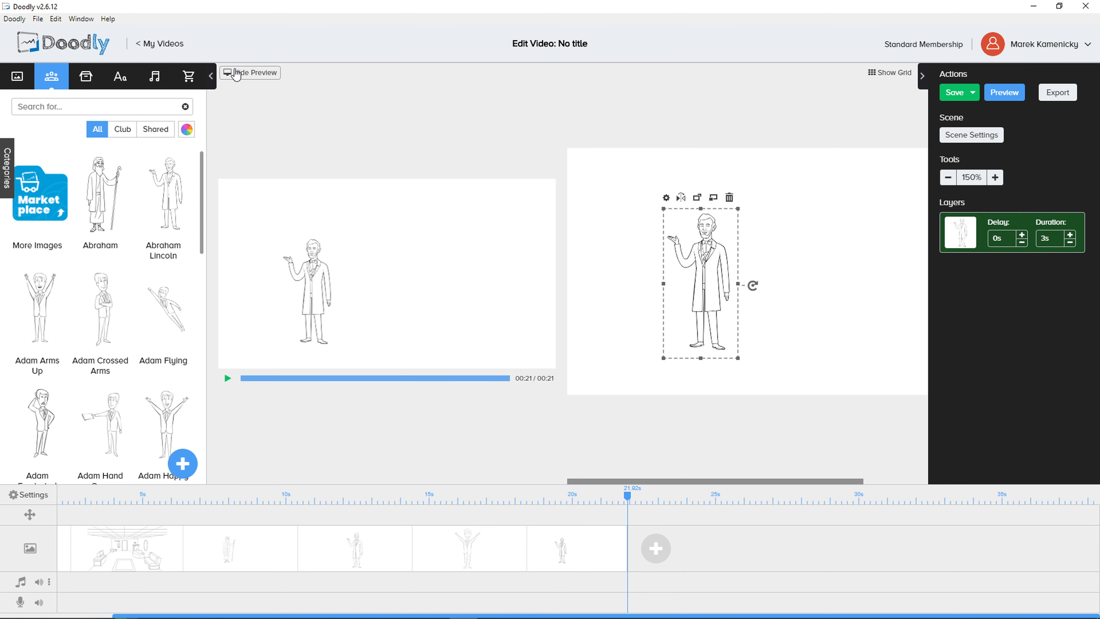
click(250, 72)
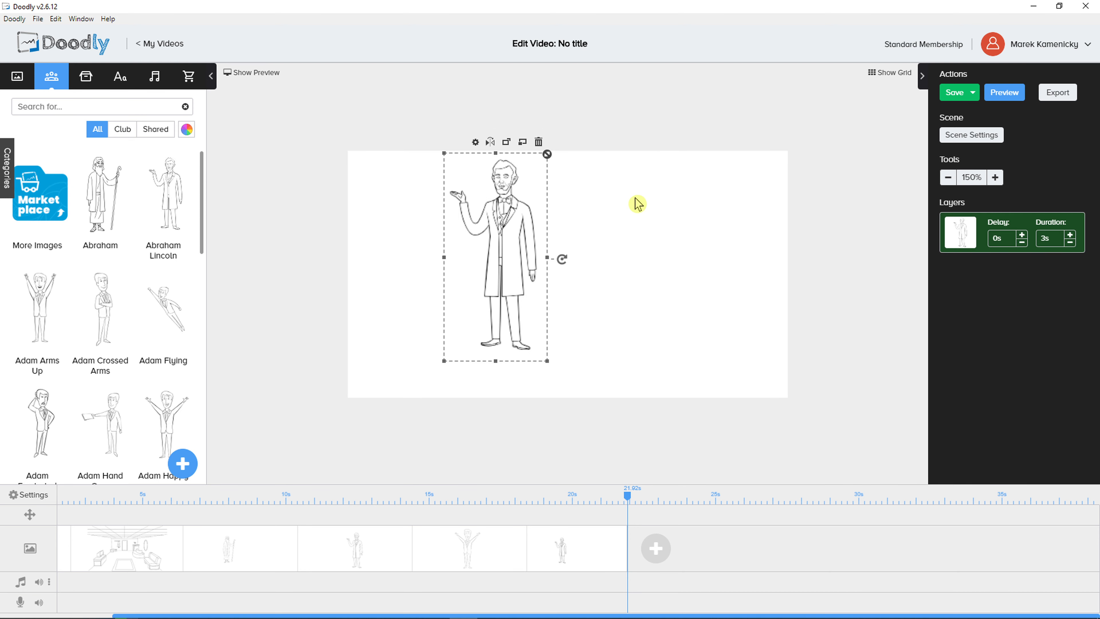
Append a new scene to the timeline, place the Abraham character in it and enlarge him near the middle of the canvas
click(654, 548)
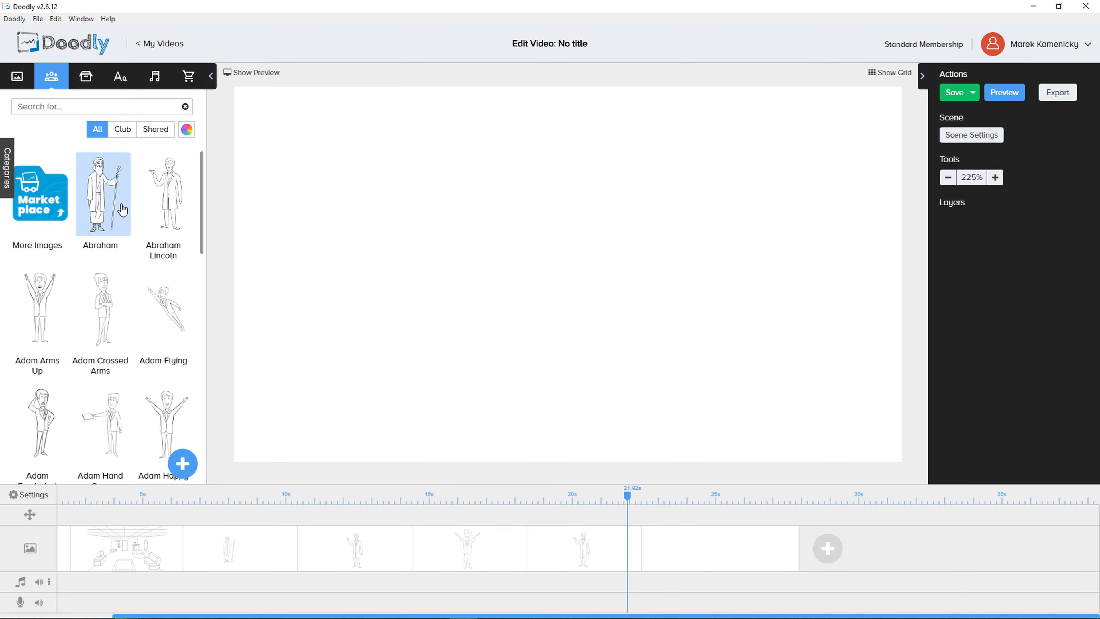
drag(110, 210, 631, 265)
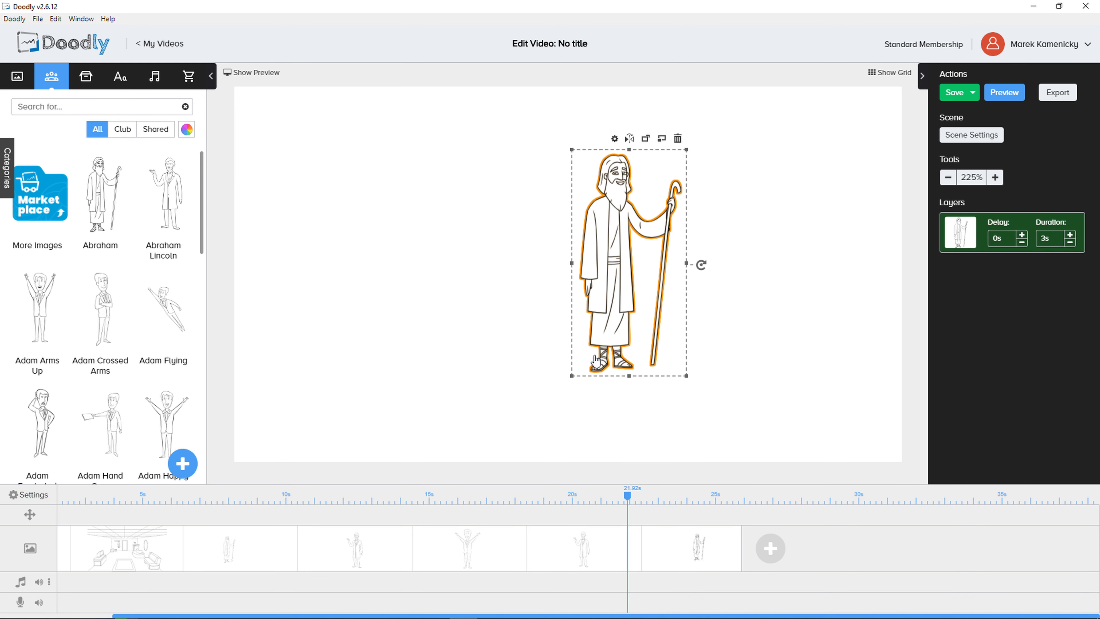
drag(578, 382, 507, 411)
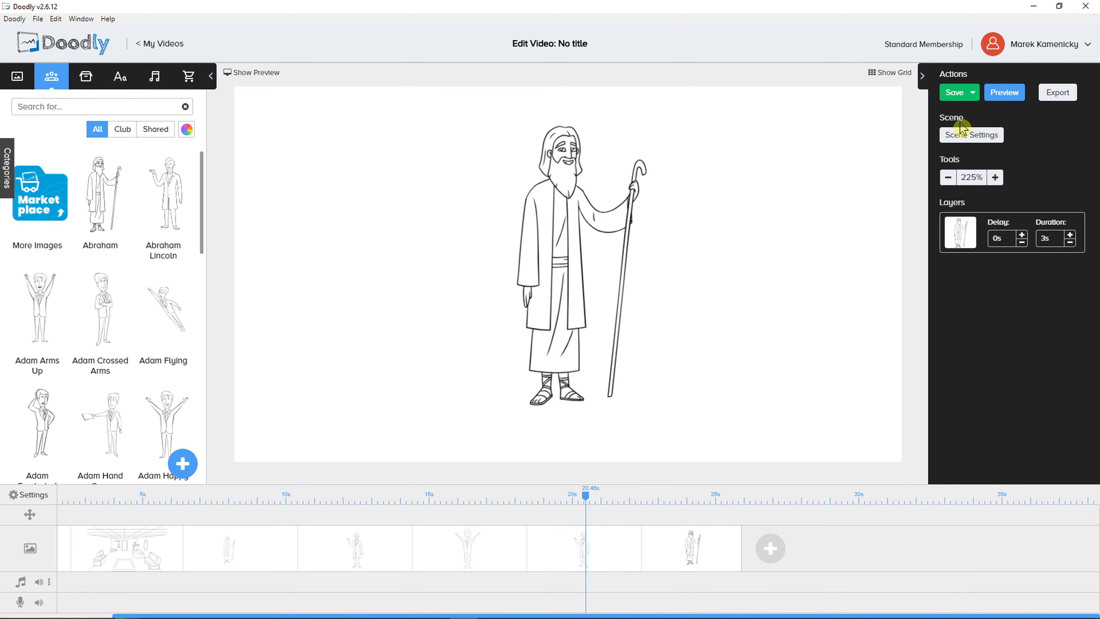
Give the Abraham scene the subtitle "THIS IS AN ABRAHAM" and apply the scene settings
click(969, 138)
click(672, 326)
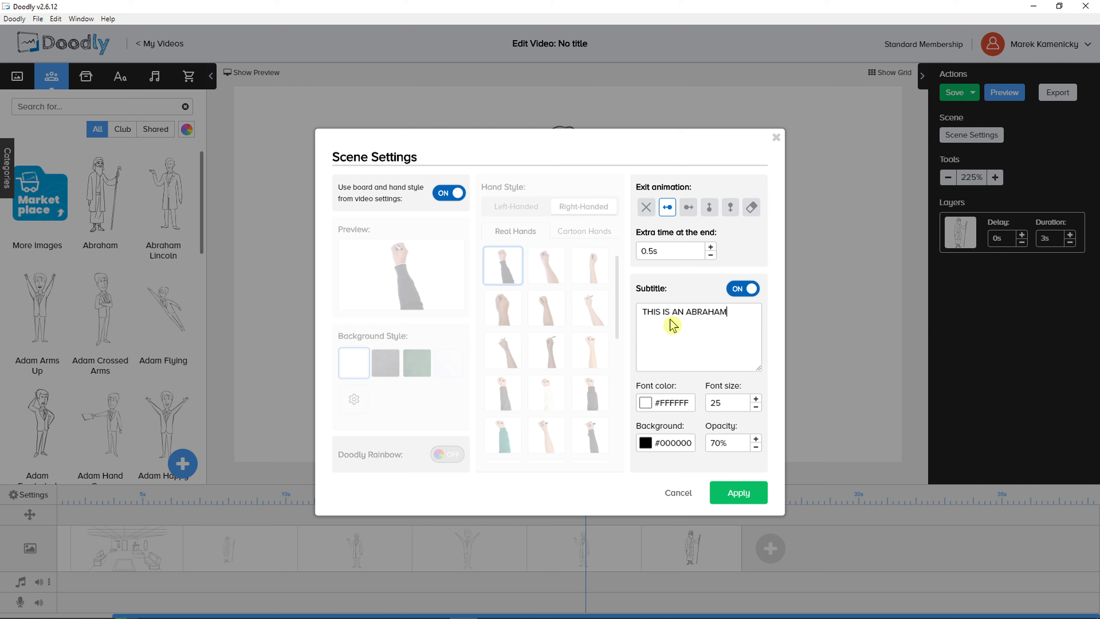
click(725, 499)
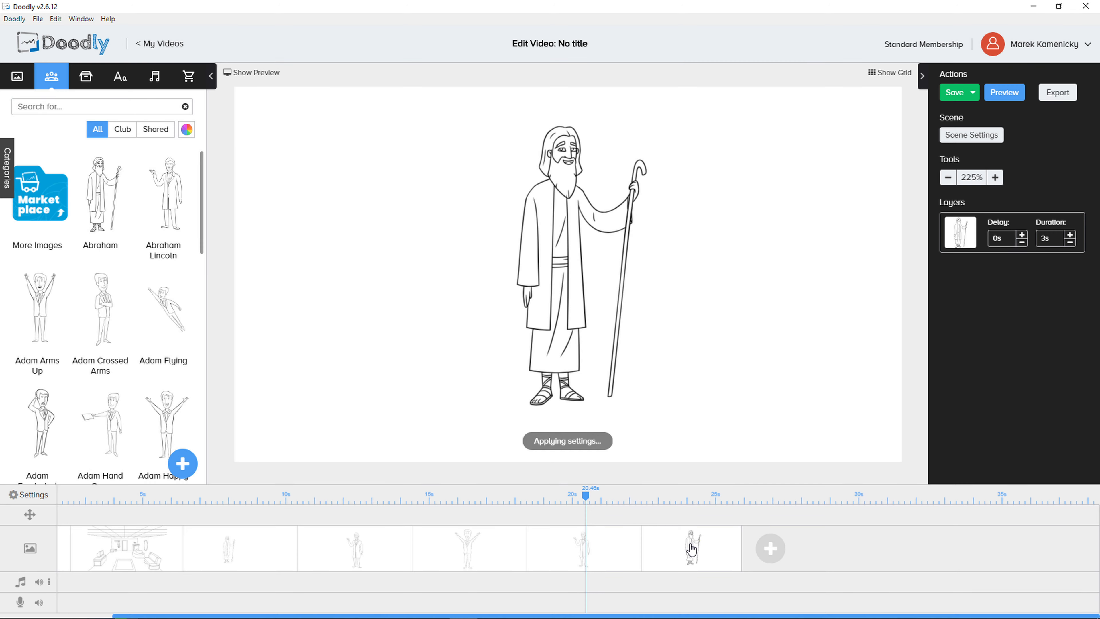
Give the Abraham Lincoln scene the subtitle "THIS IS ABRAHAM TOO", keep the video's board and hand style, and apply the settings
drag(587, 496, 610, 498)
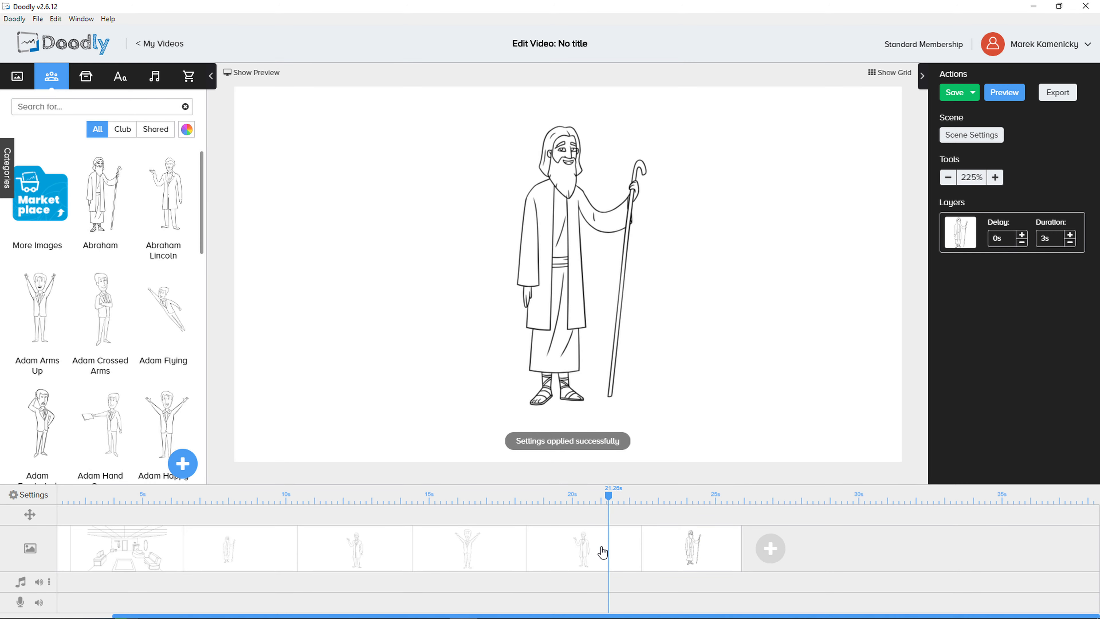
click(970, 136)
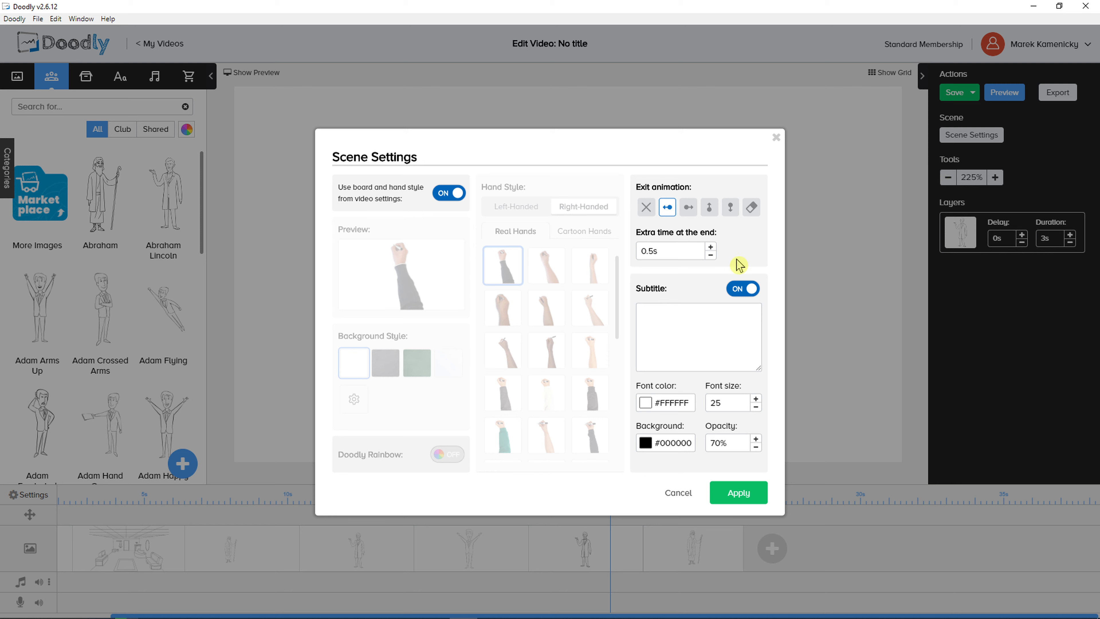
click(692, 332)
text(THIS IS ABRAHAM TOO)
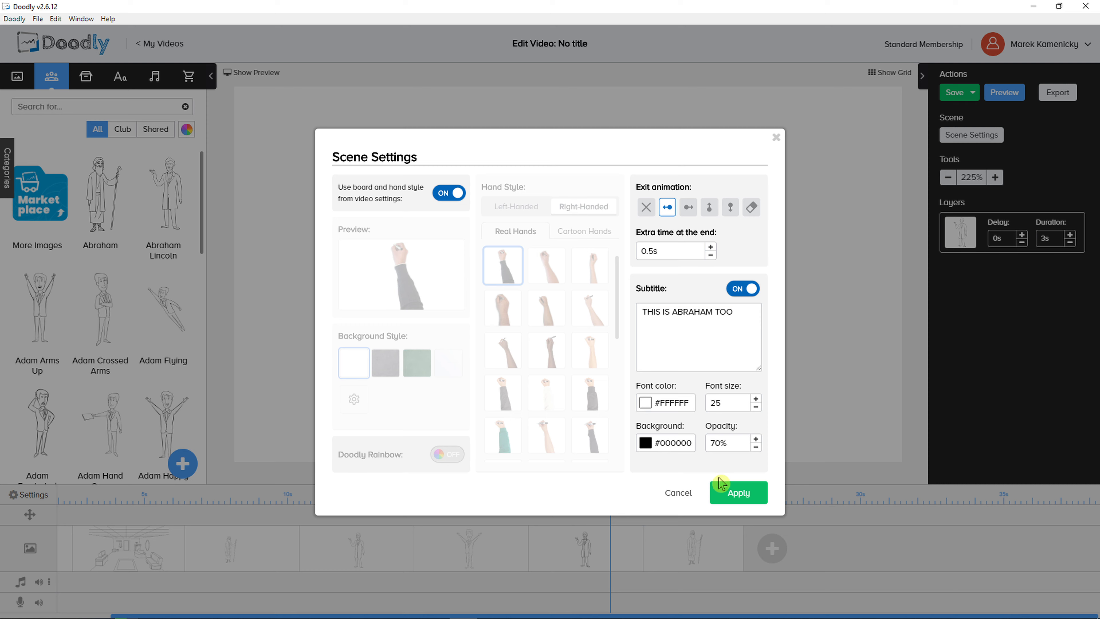
click(449, 197)
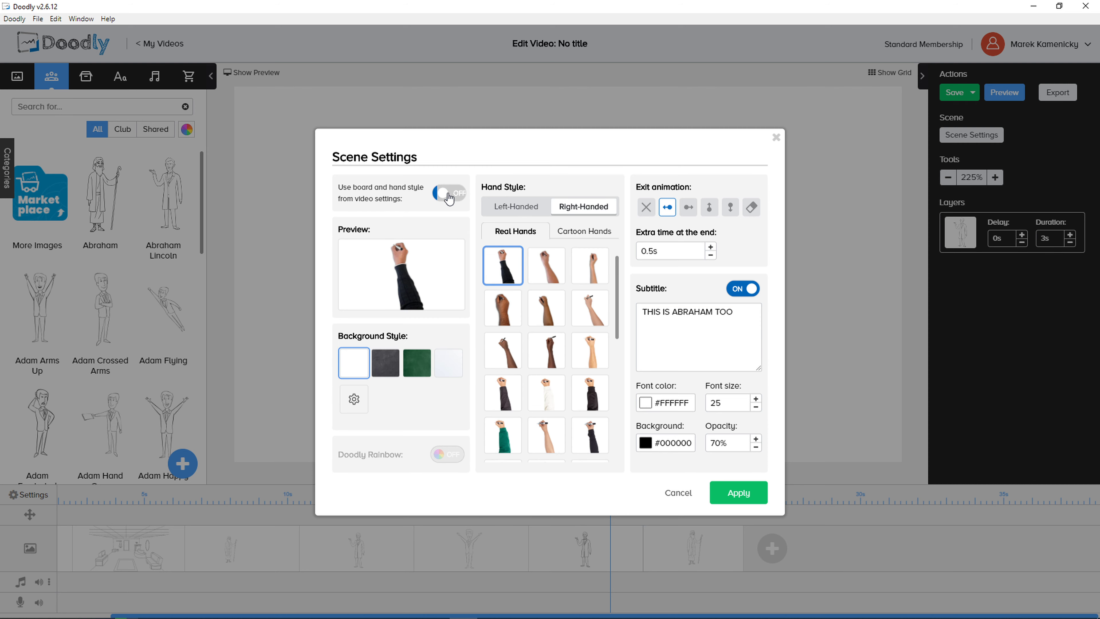
click(449, 197)
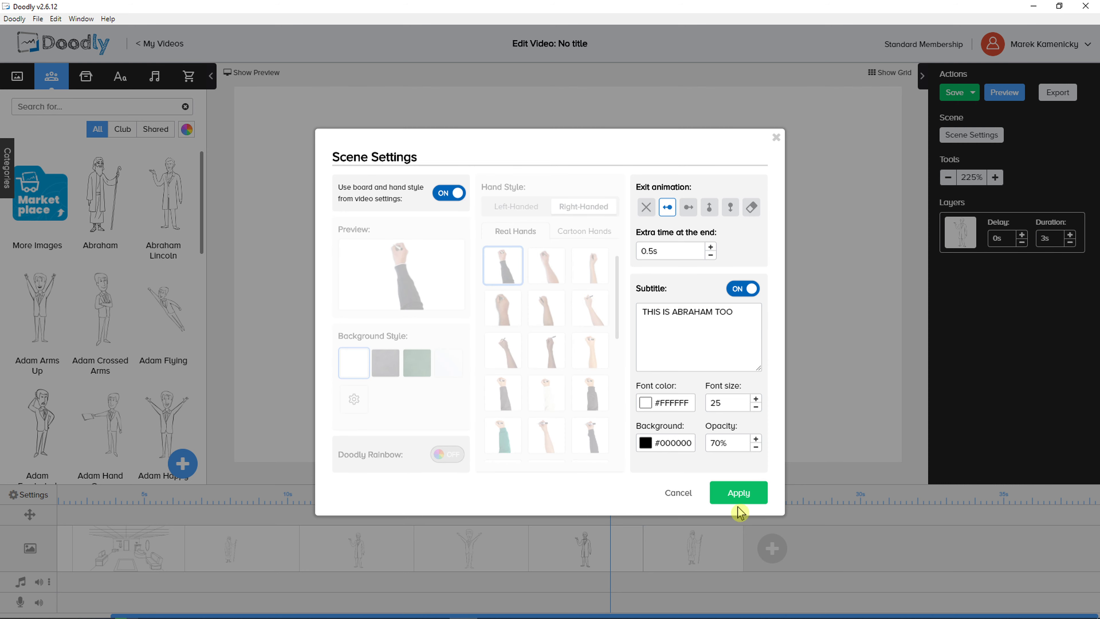
click(740, 493)
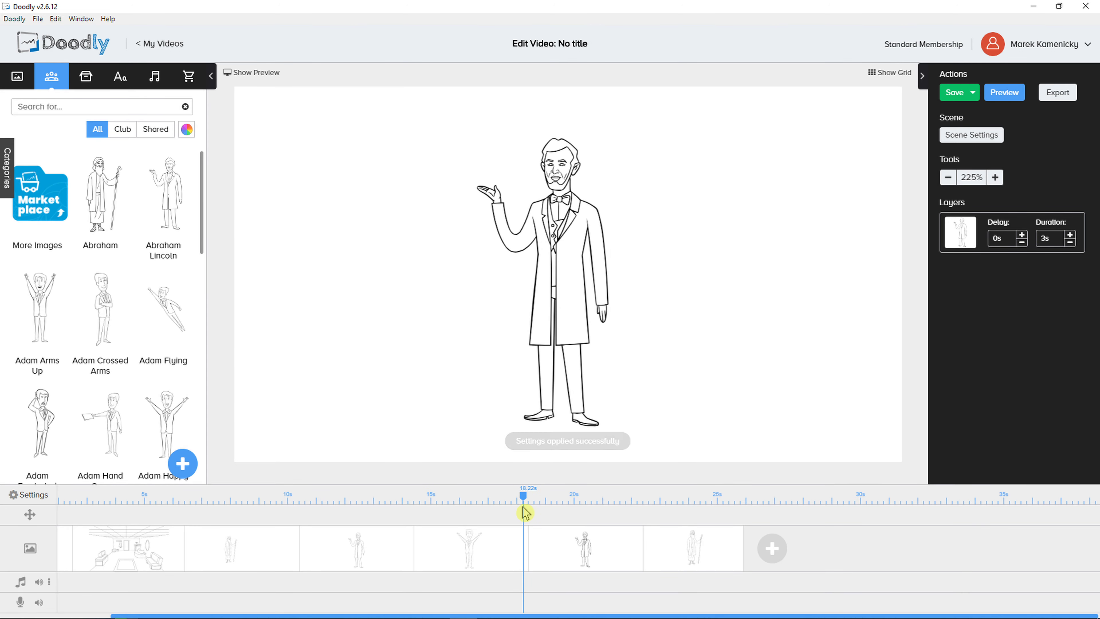
Show the video preview again and review the subtitles of the Abraham Lincoln and Abraham scenes
click(252, 72)
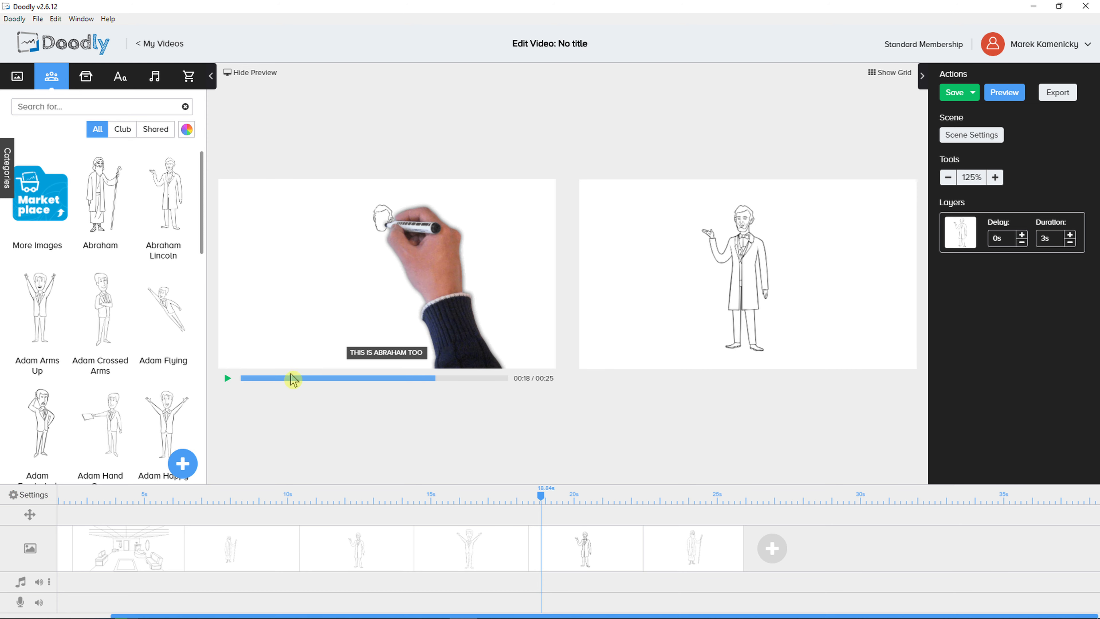
click(278, 378)
click(430, 378)
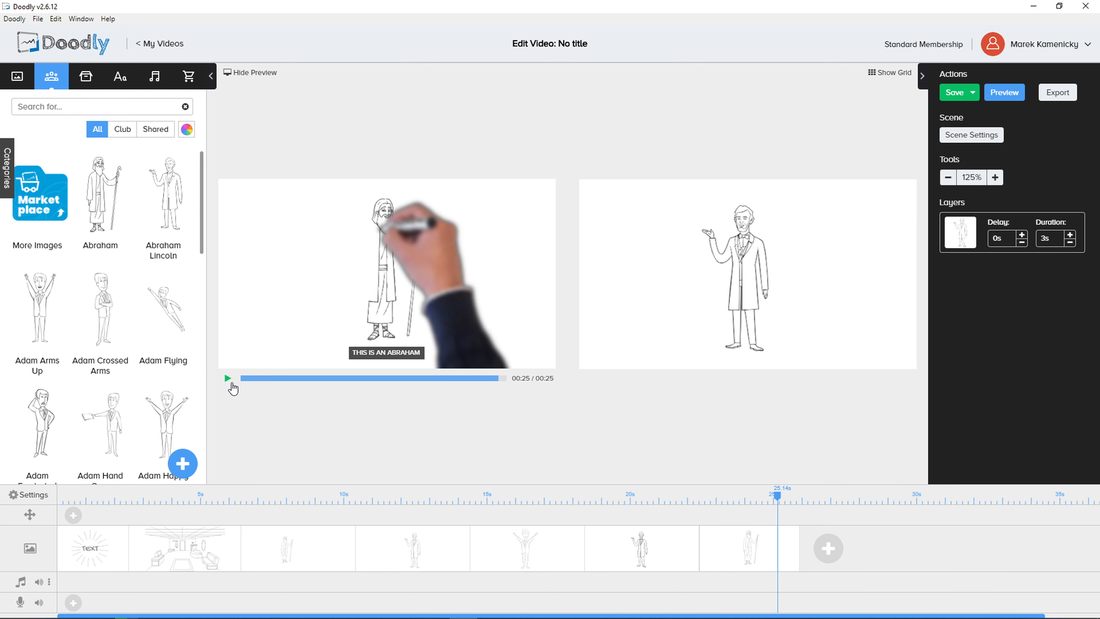
mouse_move(457, 607)
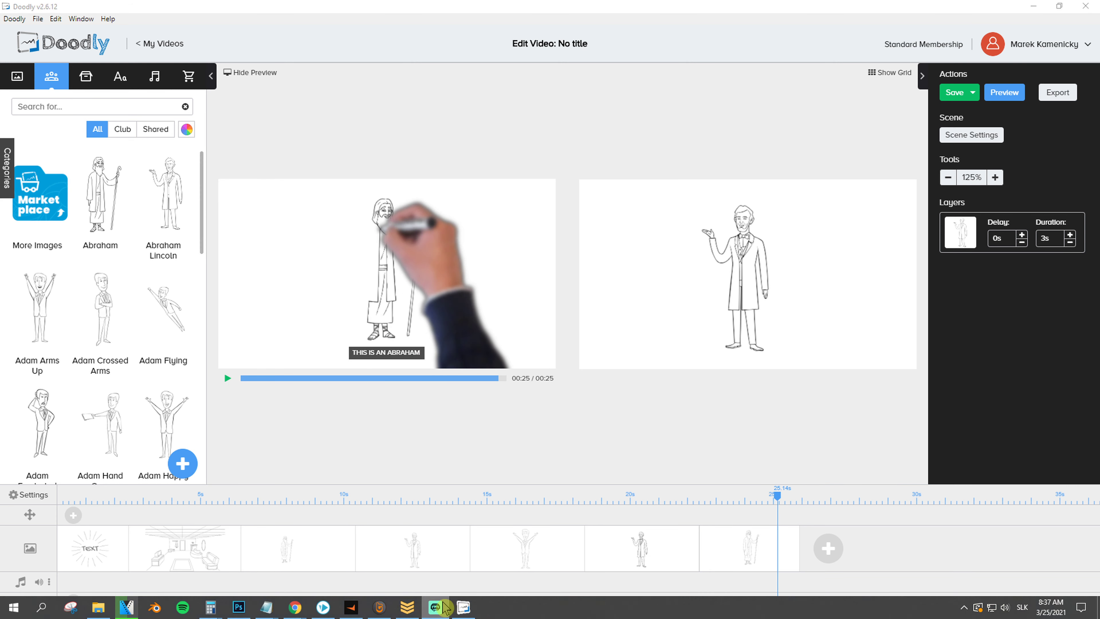